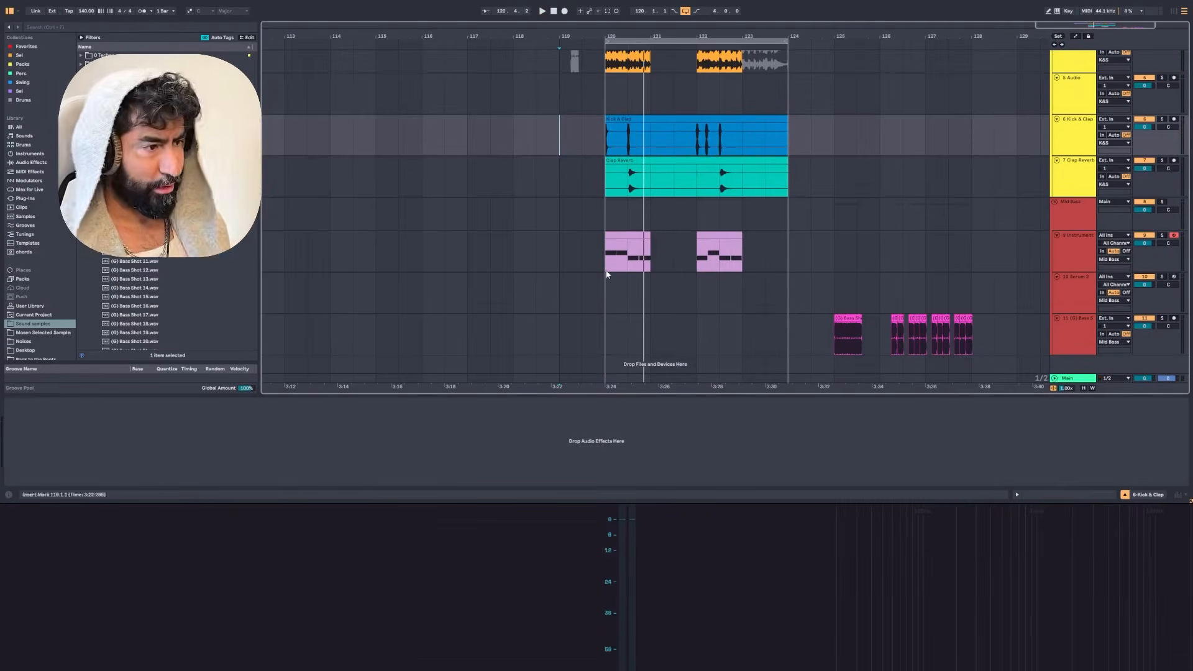
# Solo the Instrument Rack track, audition its bass clips, and turn the solo back off
pyautogui.click(1159, 239)
pyautogui.press('space')
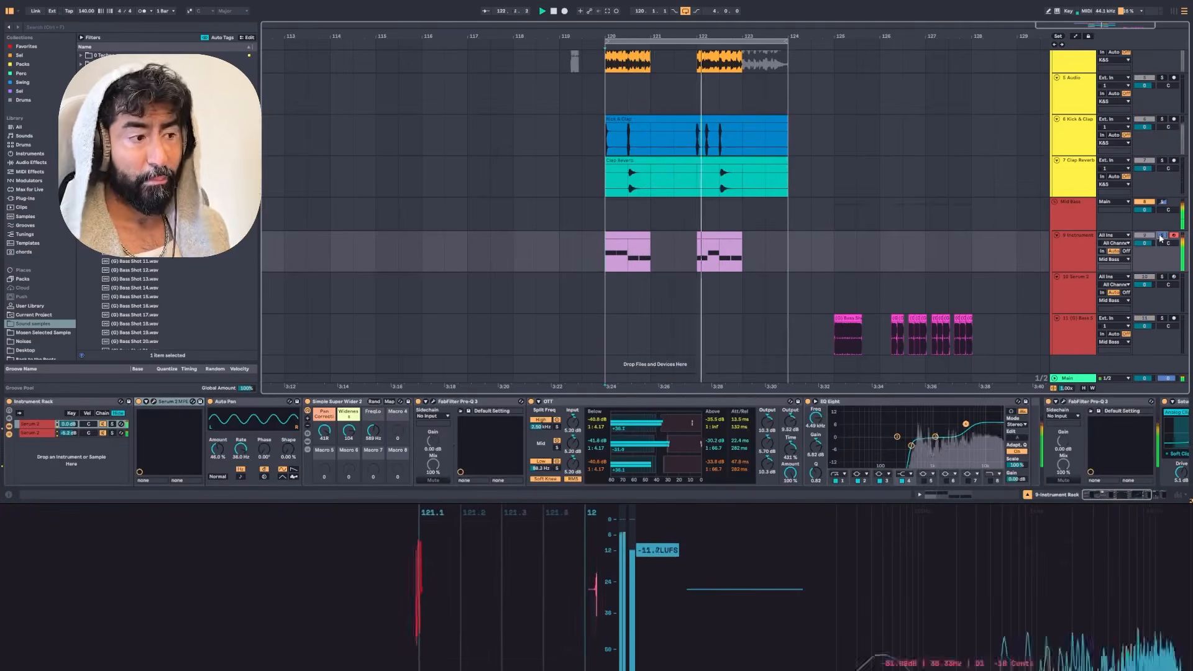
pyautogui.press('space')
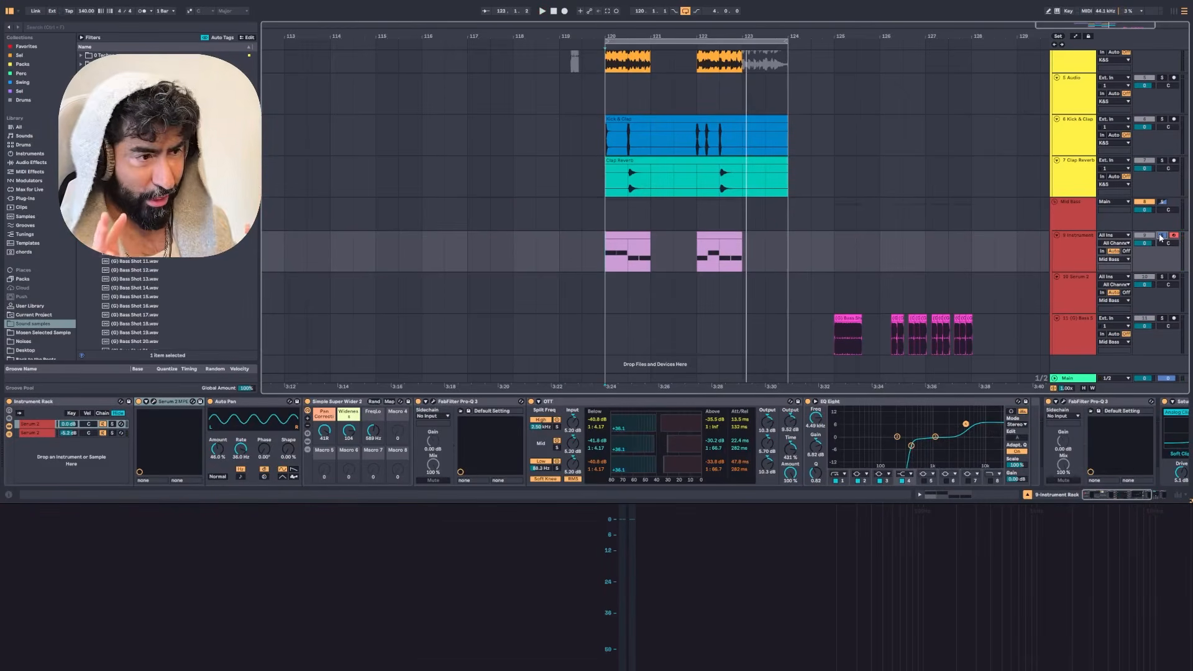
pyautogui.click(1160, 236)
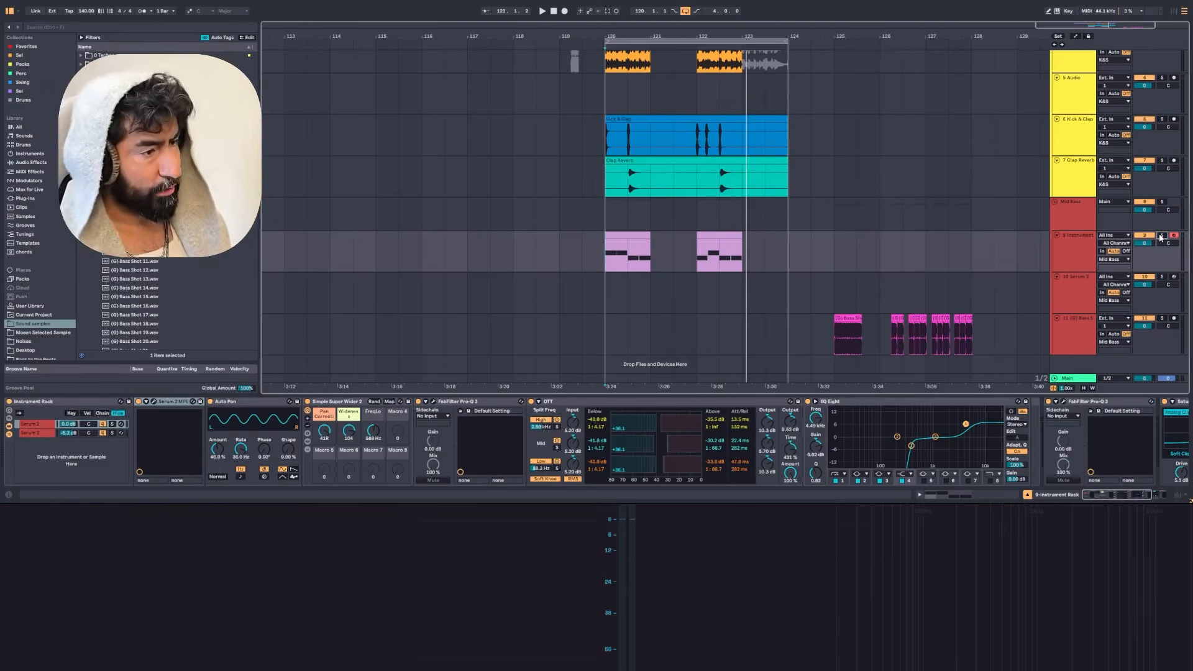
# Open the first Serum 2 instance on the Instrument Rack track and review its effects chain and oscillator settings
pyautogui.click(1064, 251)
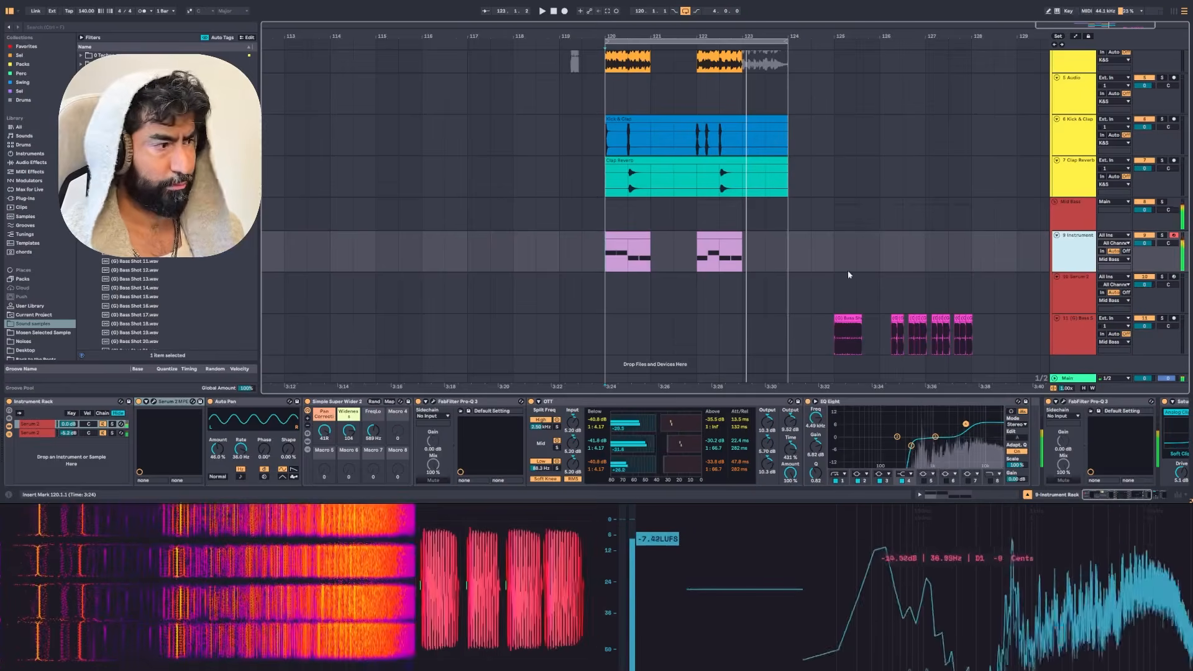
pyautogui.click(153, 402)
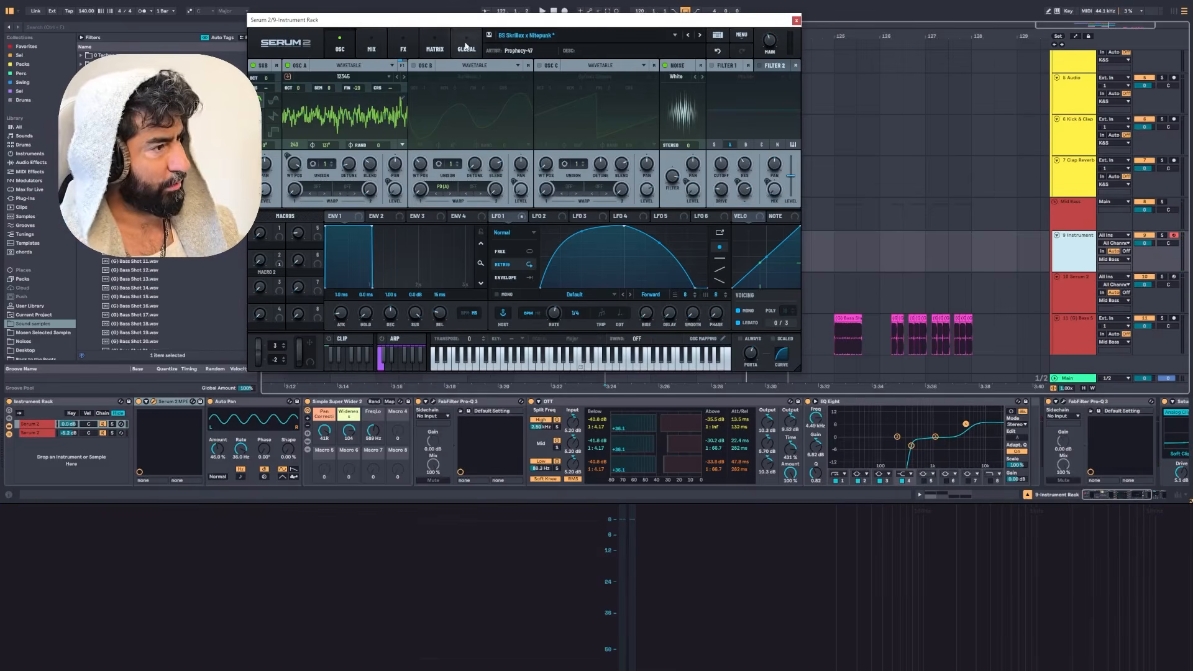
pyautogui.click(404, 47)
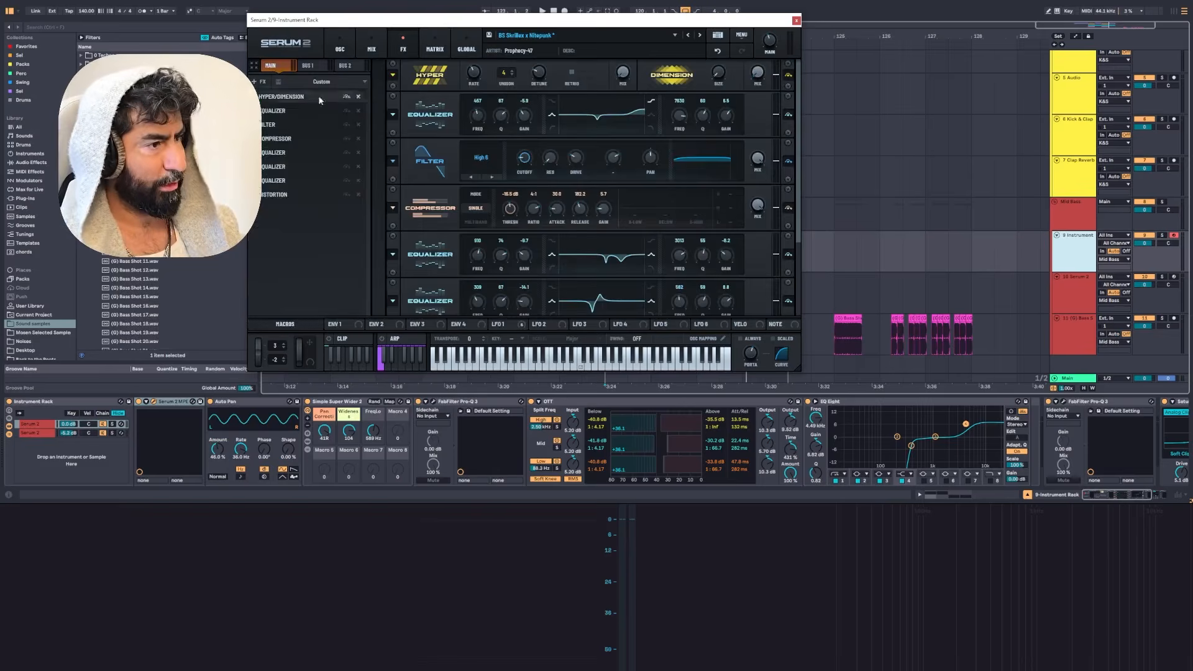
pyautogui.moveTo(800, 95)
pyautogui.mouseDown()
pyautogui.moveTo(793, 169)
pyautogui.moveTo(798, 83)
pyautogui.mouseUp()
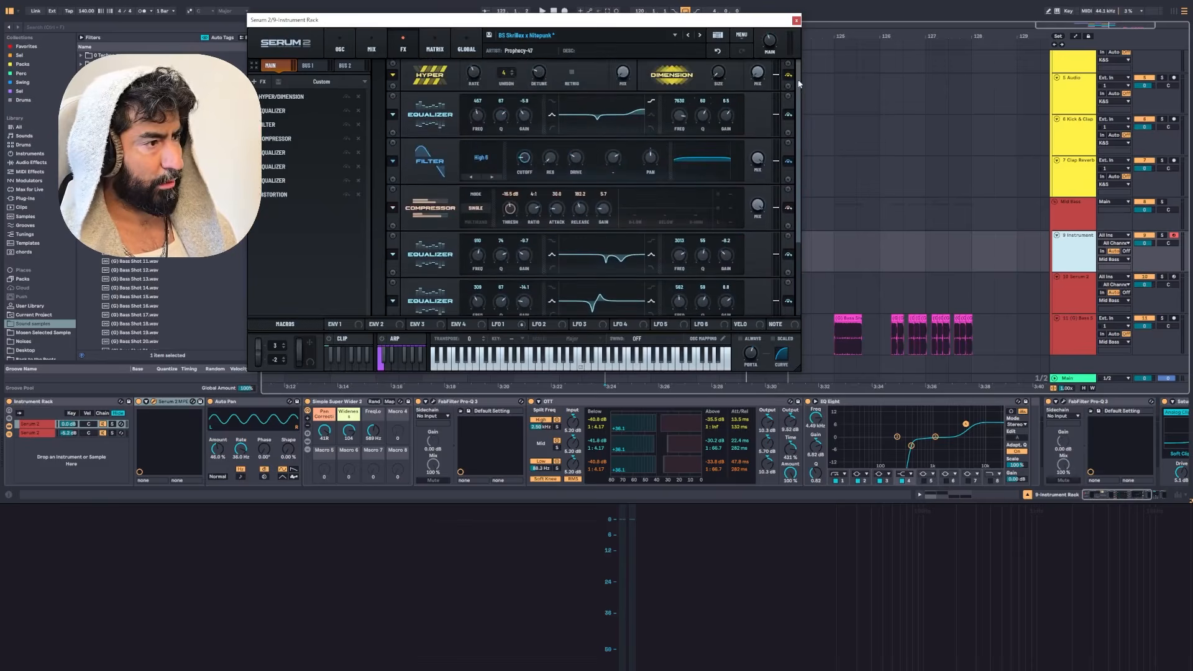
pyautogui.click(340, 49)
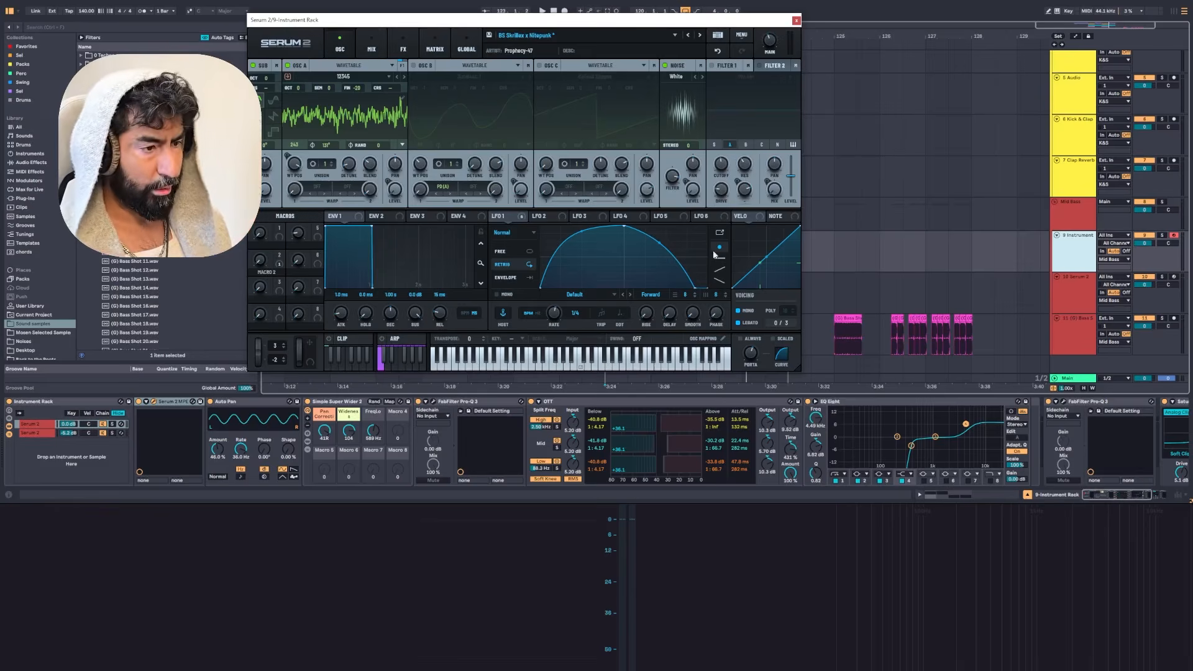
# Solo the Bass Shot audio track and audition its first clip
pyautogui.click(1127, 323)
pyautogui.click(1162, 318)
pyautogui.press('space')
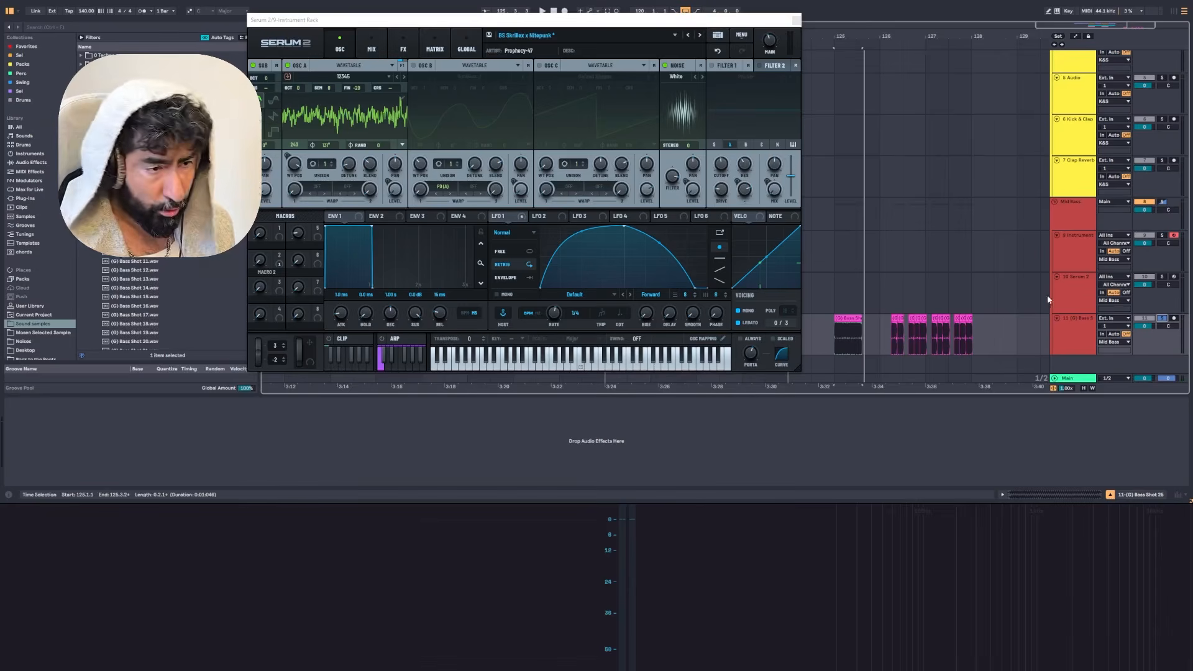
# Insert a MIDI track below the 10 Serum 2 track, load Serum 2 on it, and move its window clear of the clips
pyautogui.click(1067, 299)
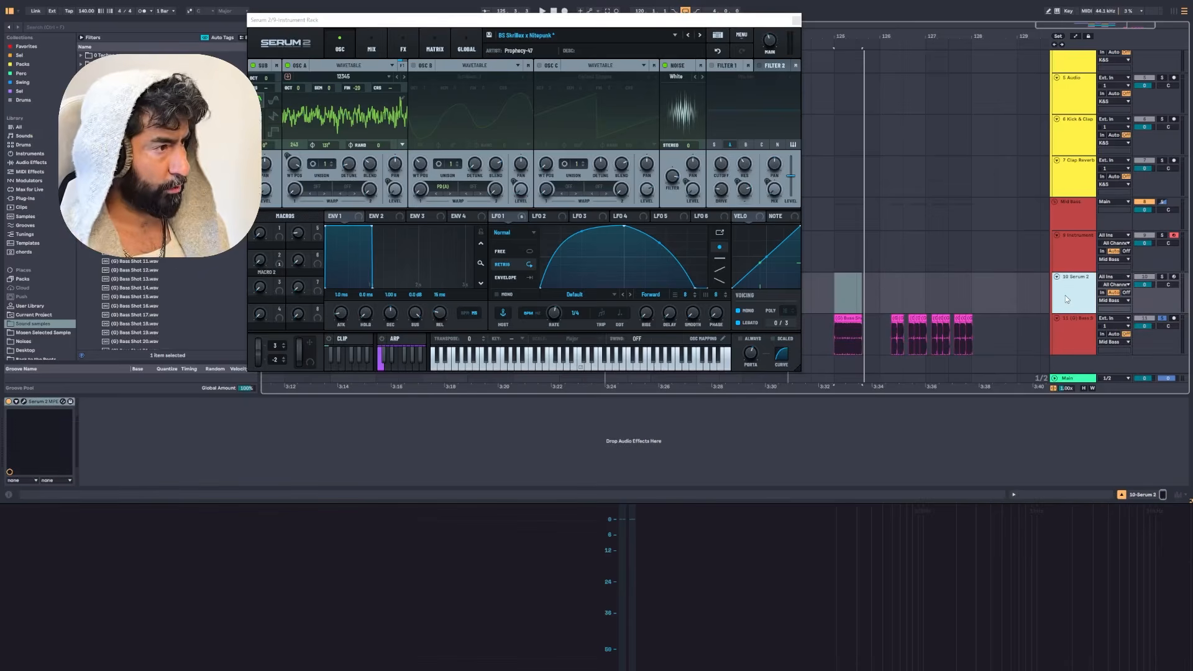
pyautogui.click(403, 50)
pyautogui.hotkey('ctrl', 'shift', 't')
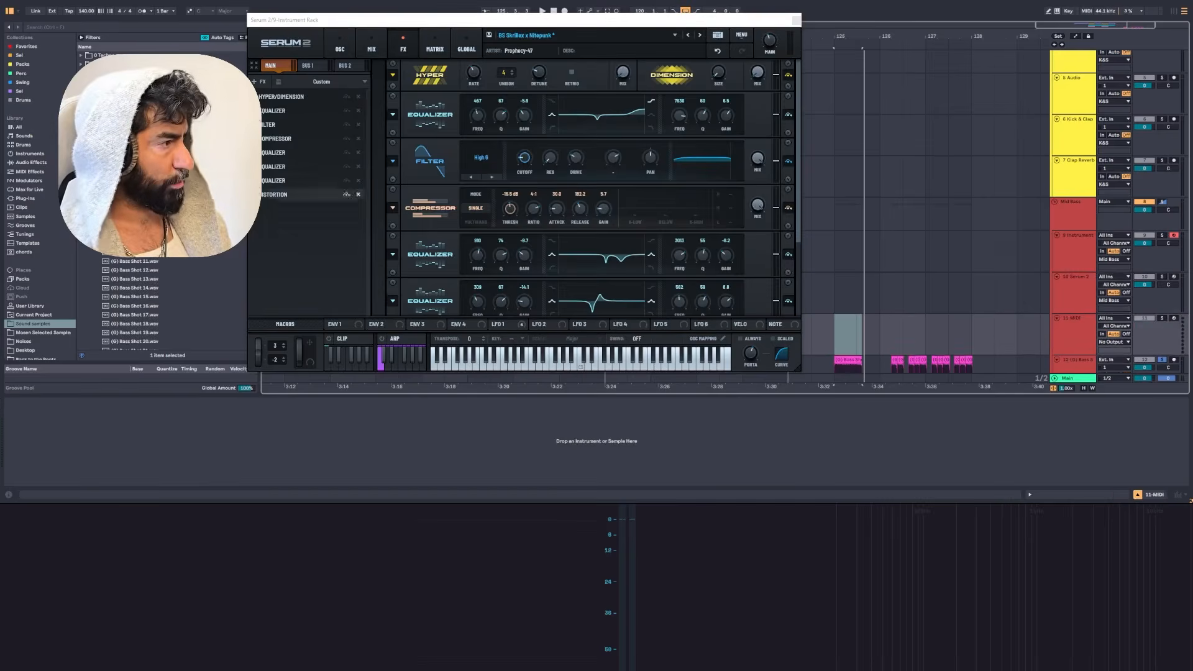
pyautogui.click(25, 198)
pyautogui.click(70, 28)
pyautogui.write('serum 2')
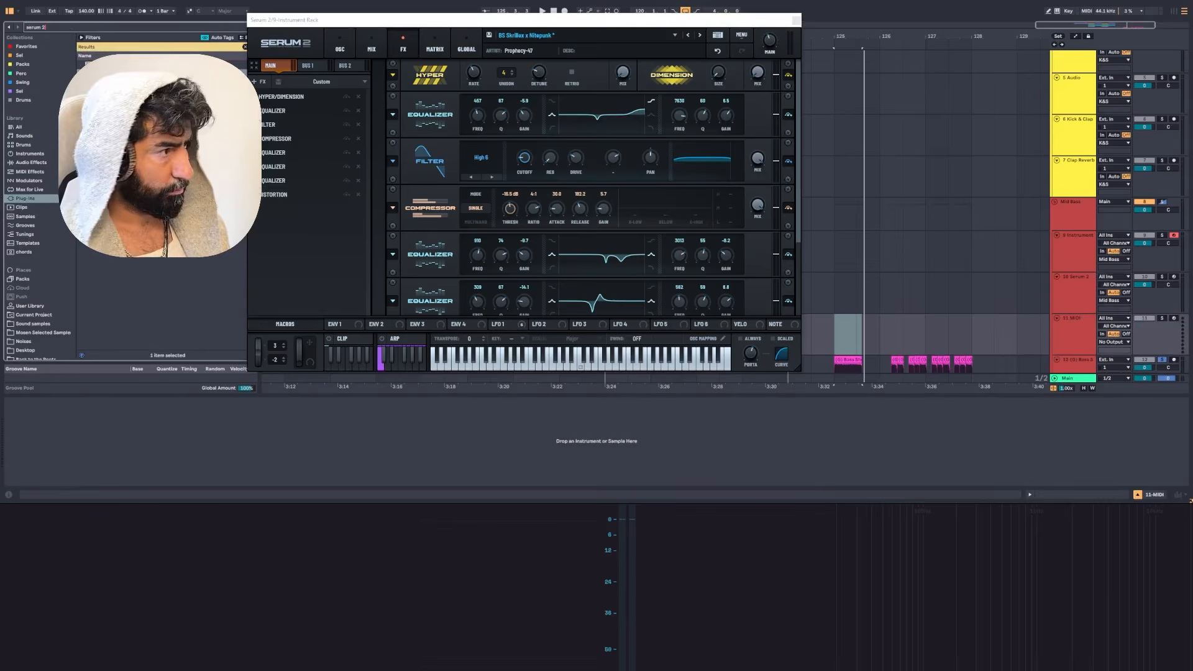
pyautogui.moveTo(103, 71); pyautogui.dragTo(409, 412)
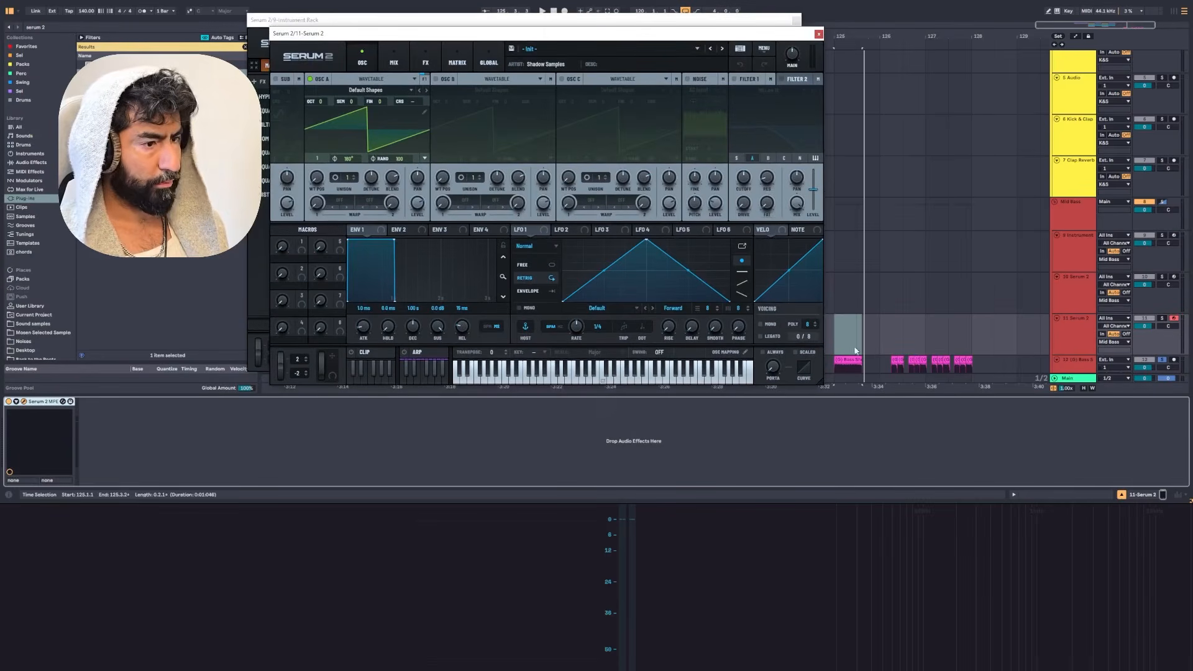
pyautogui.moveTo(803, 36); pyautogui.dragTo(590, 36)
# Open the first Bass Shot 25 clip and set its pitch to -14 semitones
pyautogui.scroll(-2, 964, 298)
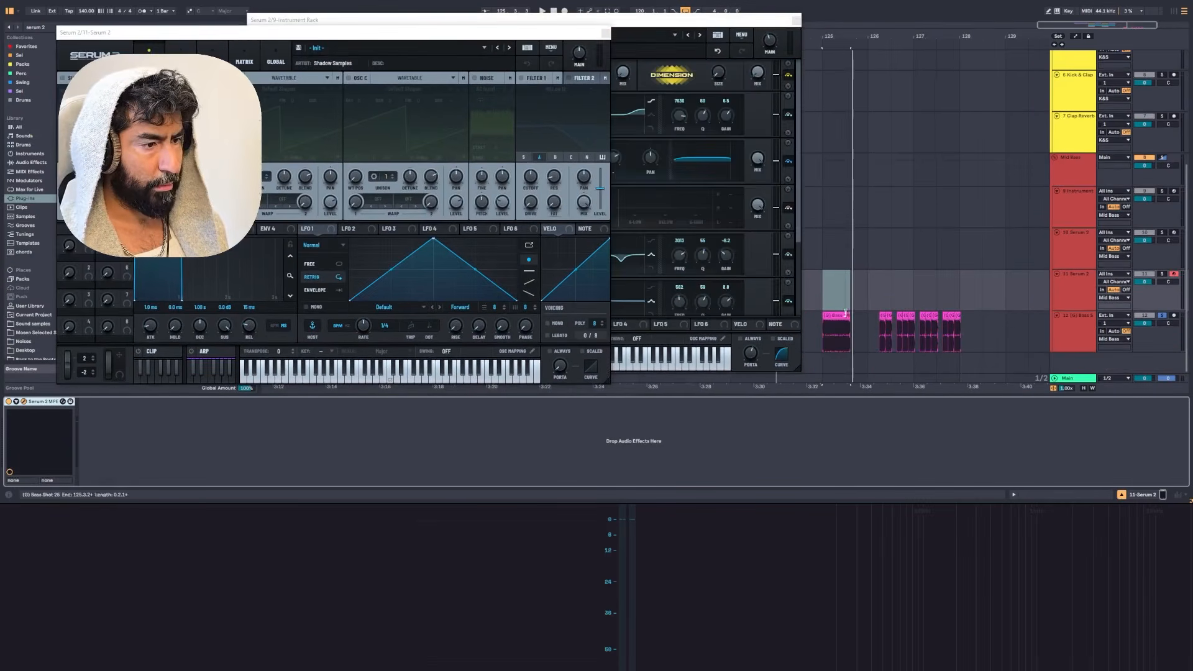
pyautogui.click(841, 315)
pyautogui.press('z')
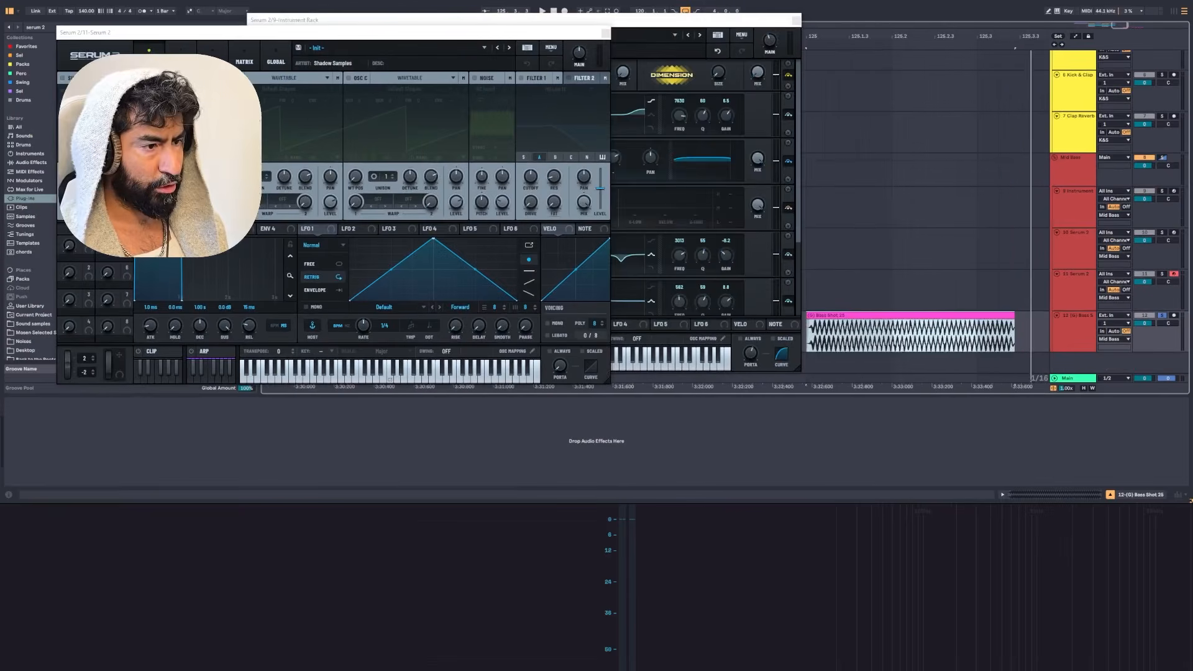
pyautogui.click(835, 327)
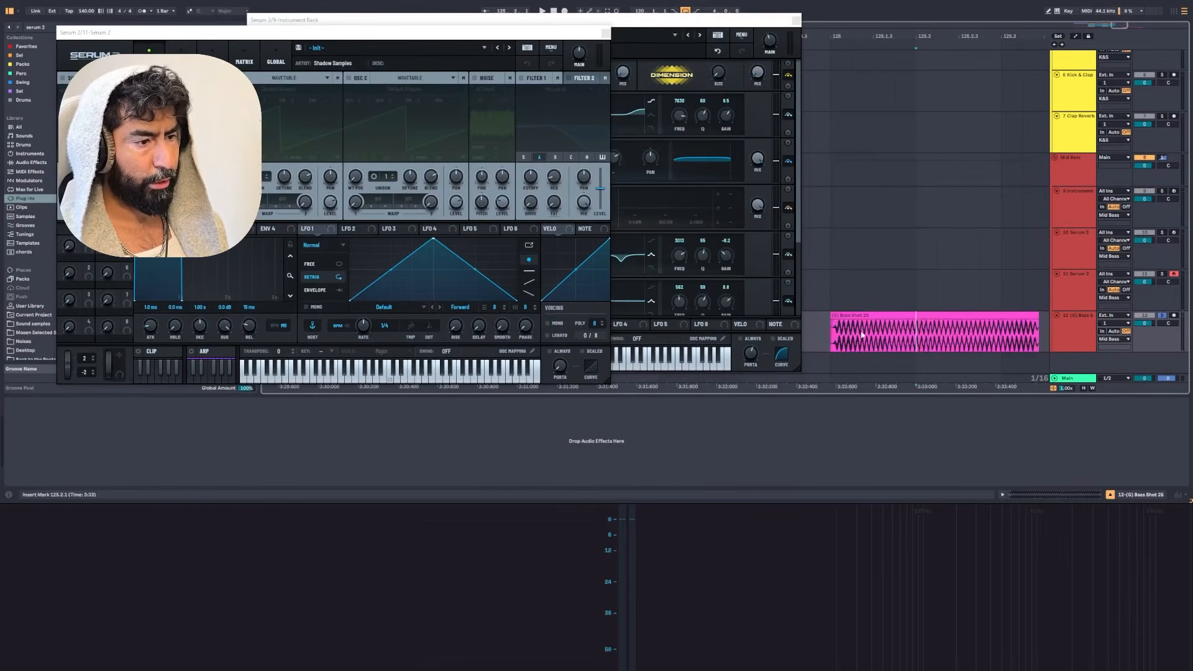
pyautogui.doubleClick(834, 328)
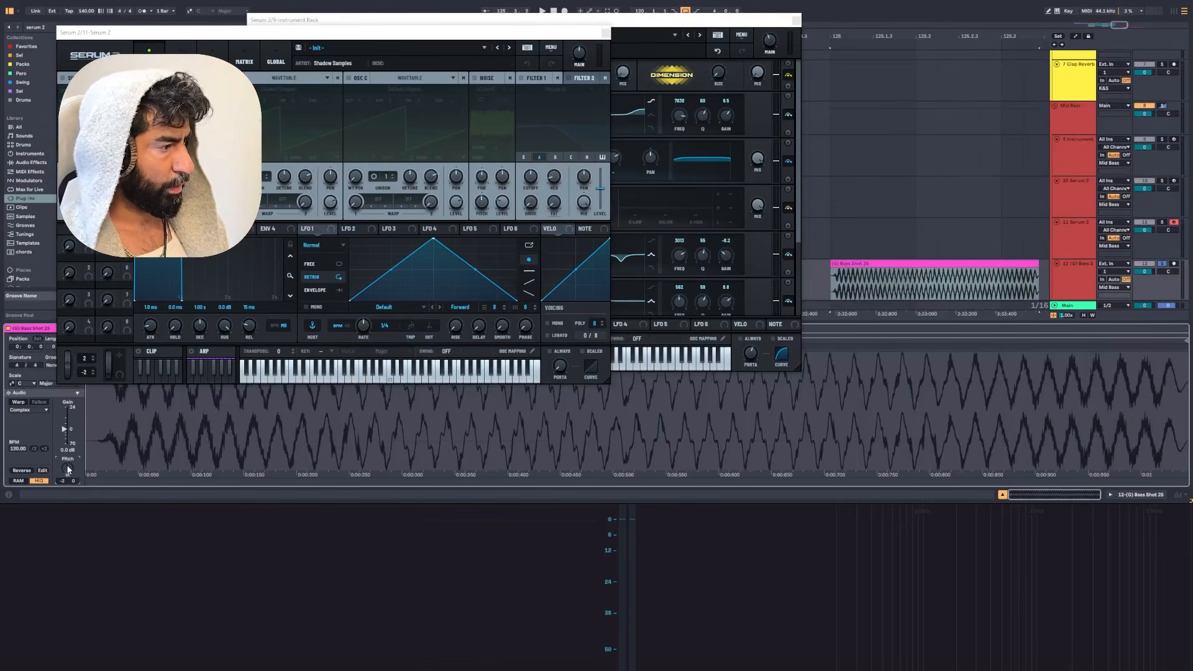
pyautogui.moveTo(68, 469); pyautogui.dragTo(68, 487)
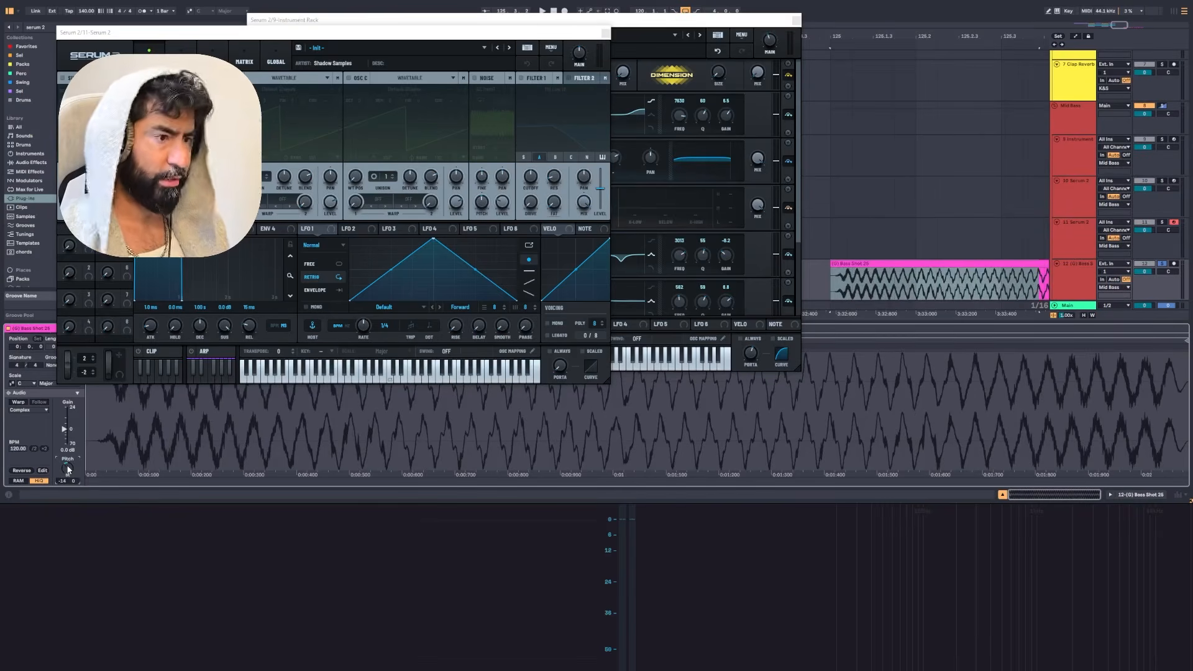
# Play the pitched-down Bass Shot 25 clip from its start to check its note in the spectrum analyzer
pyautogui.moveTo(875, 36); pyautogui.dragTo(875, 5)
pyautogui.scroll(-1, 871, 221)
pyautogui.hscroll(2, 871, 222)
pyautogui.click(839, 241)
pyautogui.press('space')
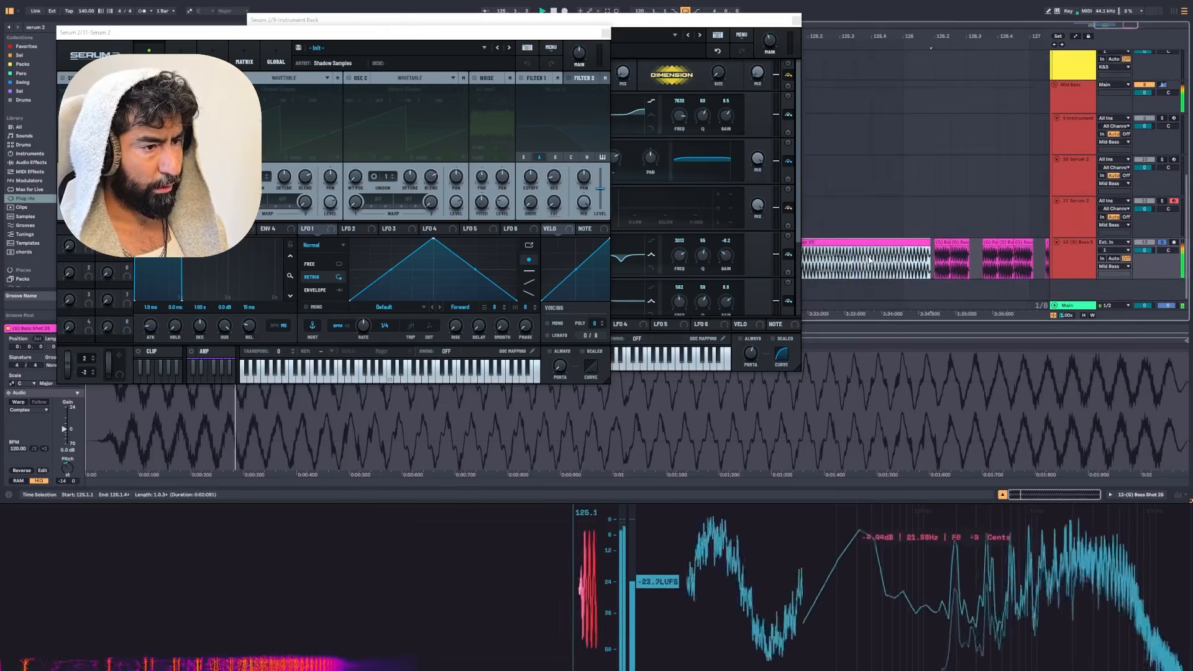
pyautogui.hscroll(-1, 911, 251)
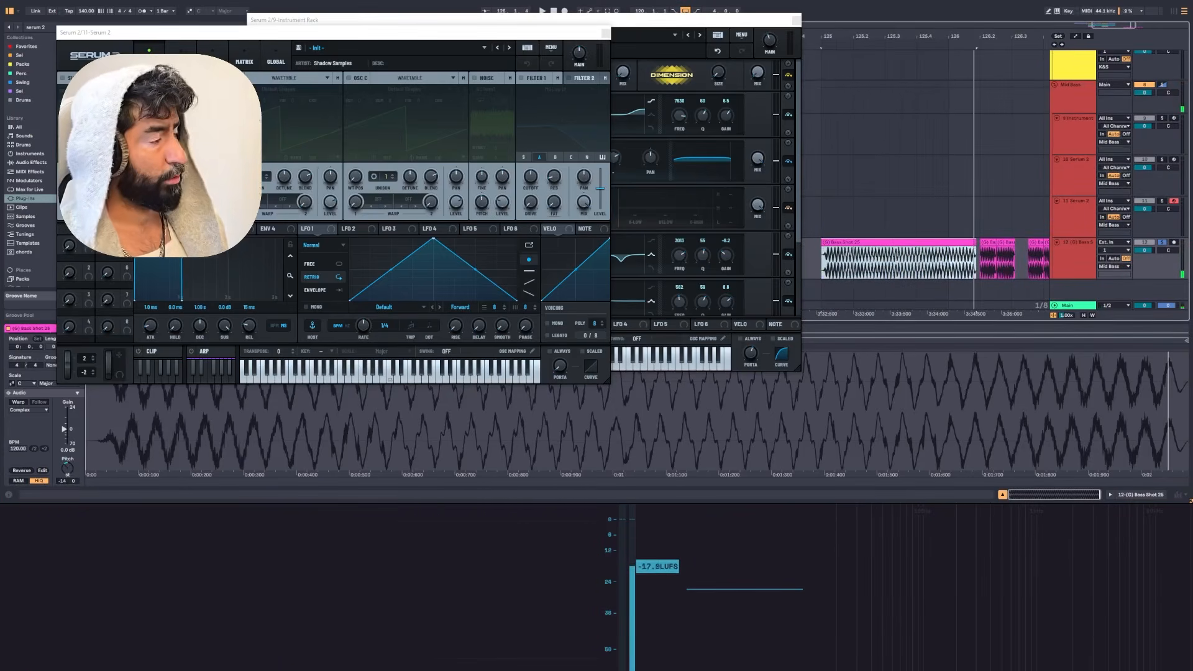
# Open the wavetable editor for OSC A in the new Serum 2 and enter F0 as the import split note in the formula
pyautogui.click(207, 107)
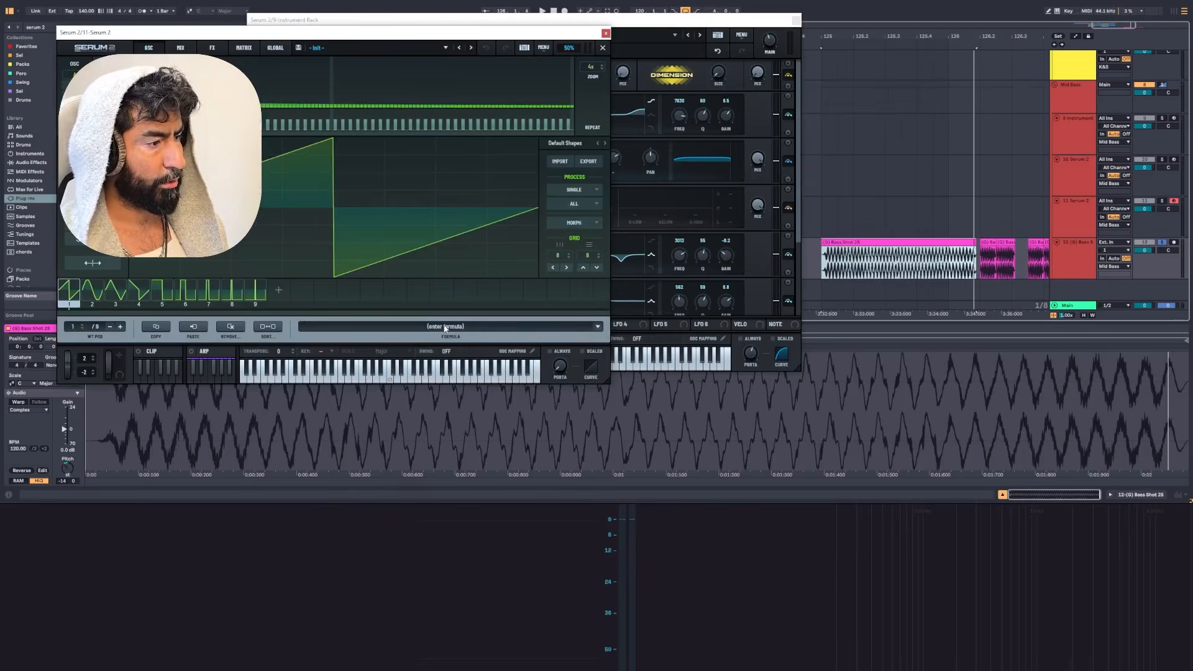
pyautogui.click(458, 327)
pyautogui.write('r')
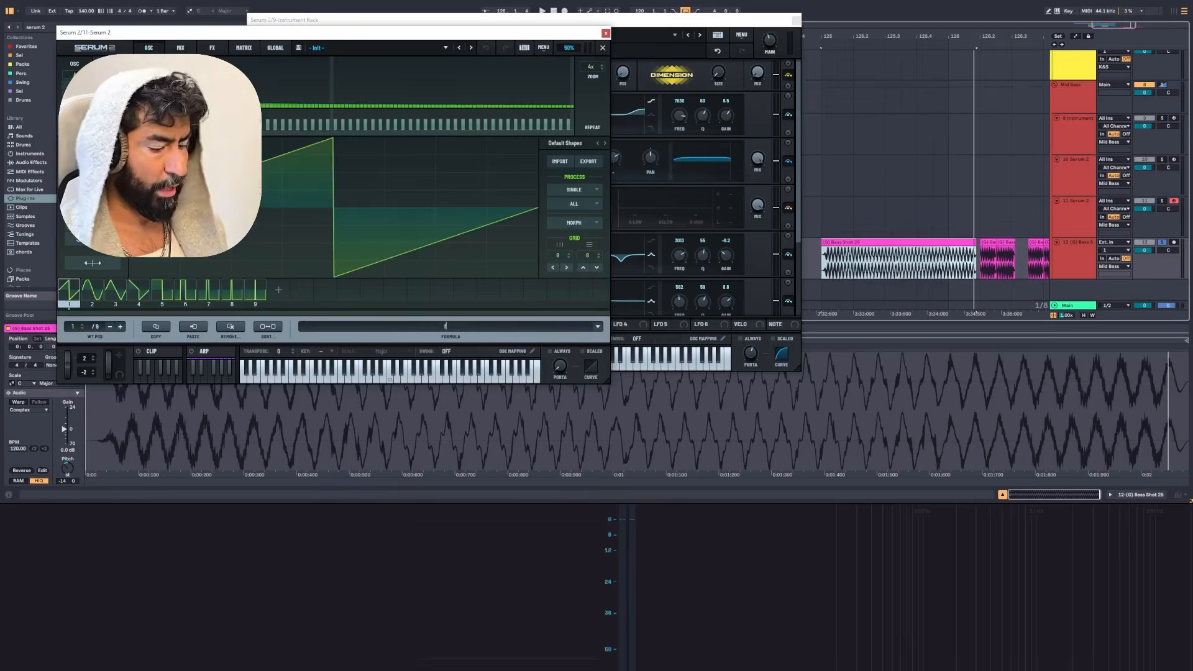
pyautogui.write('0')
pyautogui.press('Return')
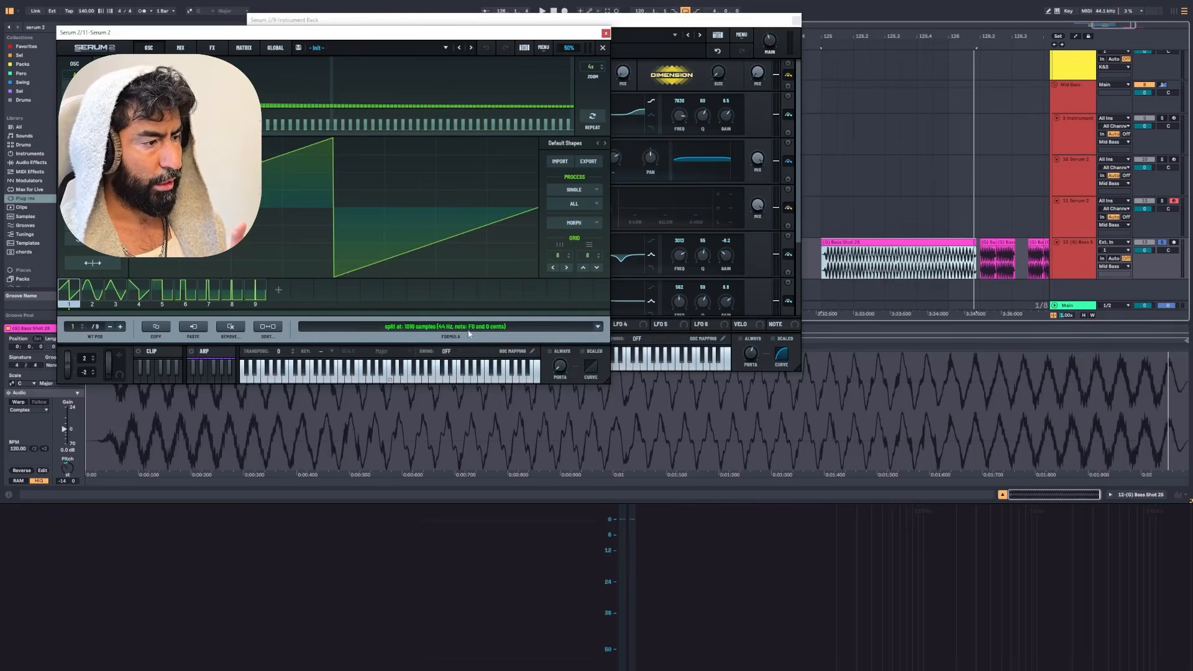
# Try C0 as the split note in the wavetable formula, and set it back to F0
pyautogui.click(494, 328)
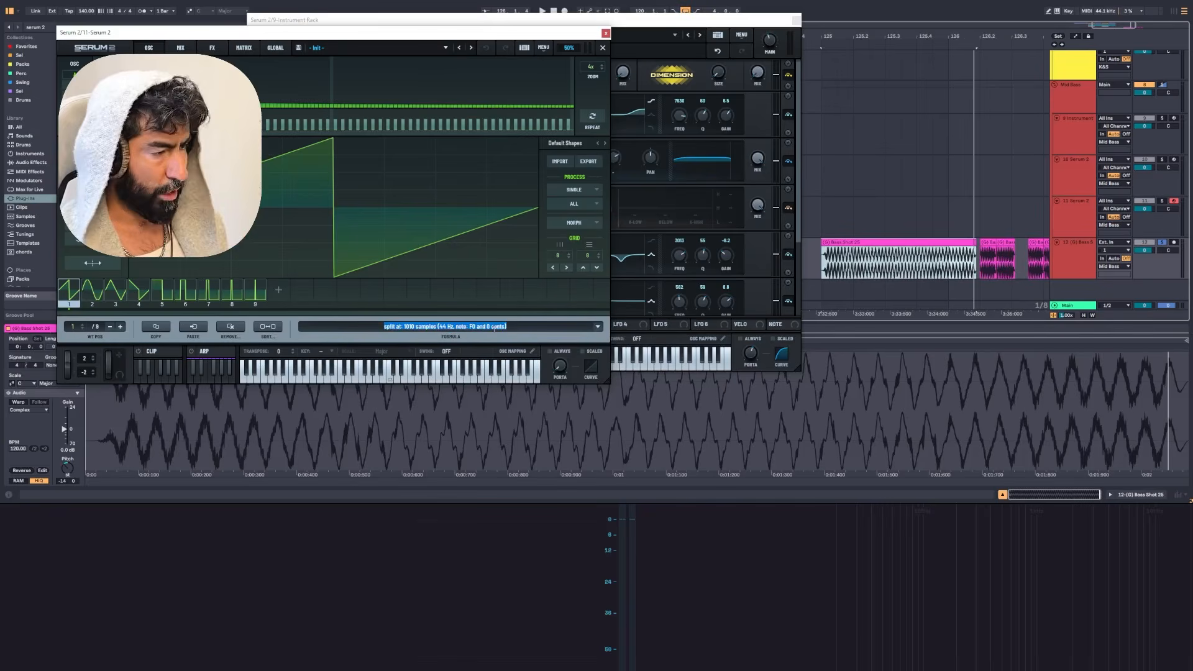
pyautogui.write('d')
pyautogui.press('Return')
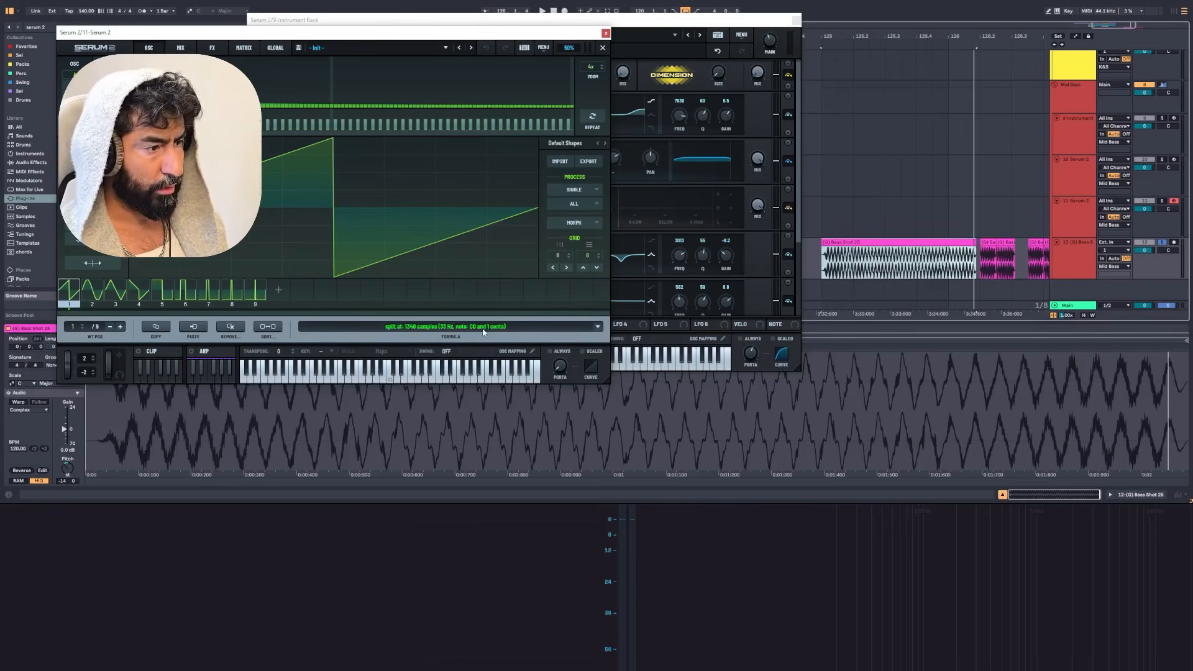
pyautogui.click(492, 327)
pyautogui.write('f0')
pyautogui.press('Return')
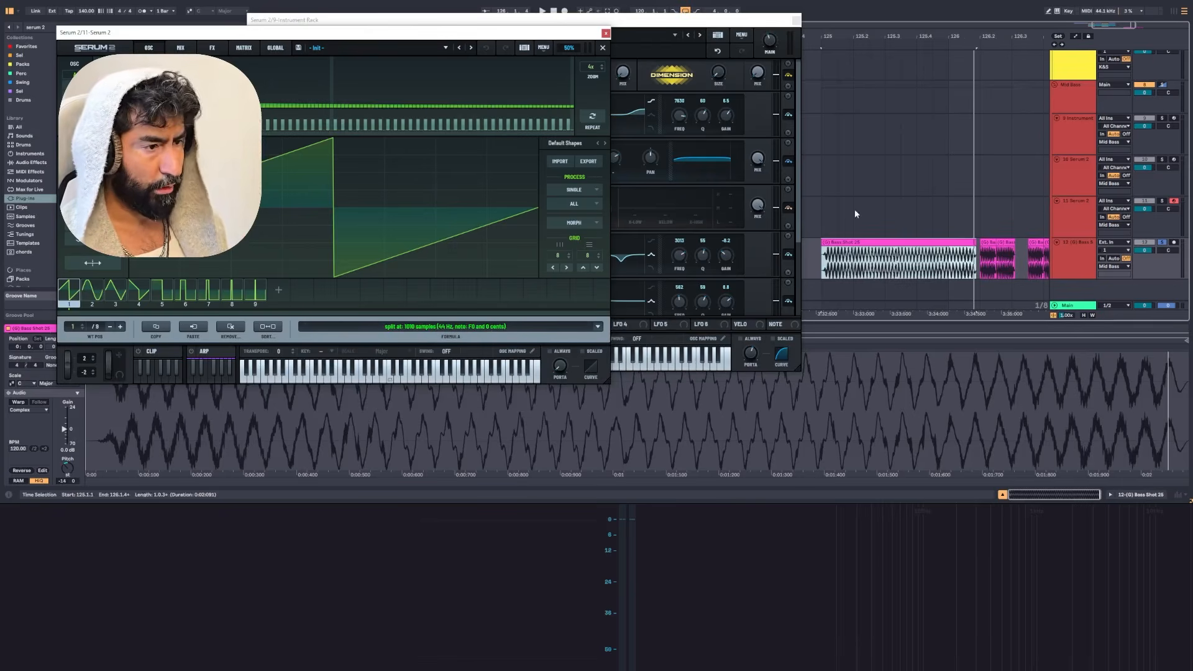
# Import the Bass Shot 25 clip into the OSC A wavetable, close the editor, and solo the new Serum 2 track
pyautogui.moveTo(868, 239); pyautogui.dragTo(330, 233)
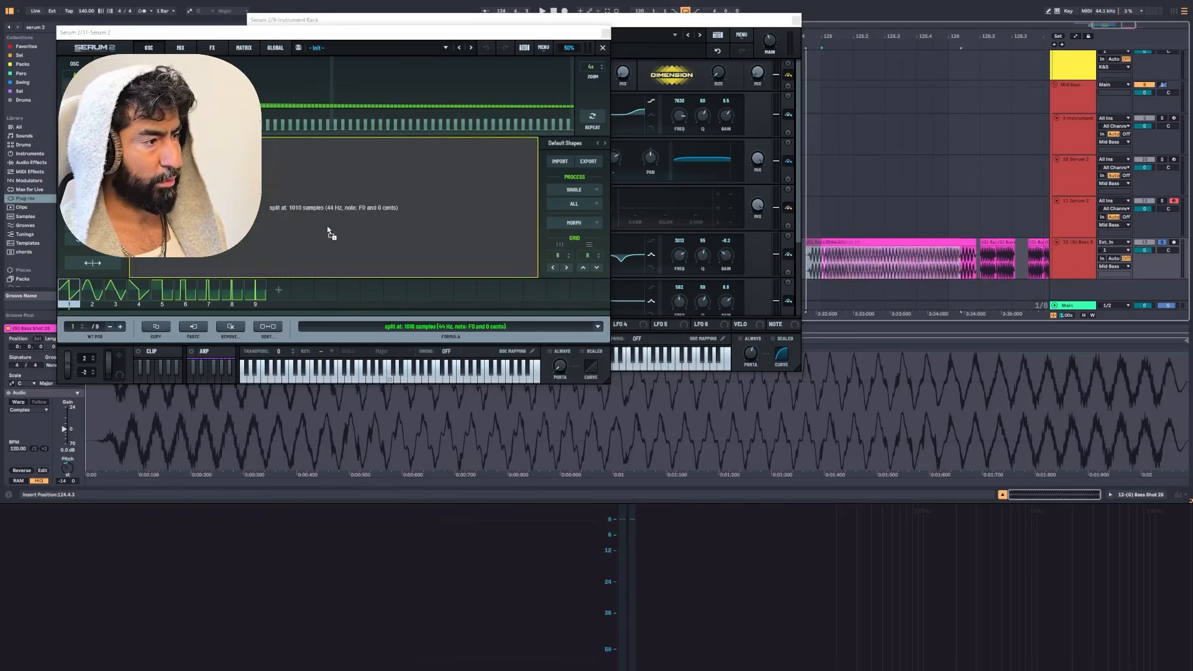
pyautogui.moveTo(327, 228); pyautogui.dragTo(327, 225)
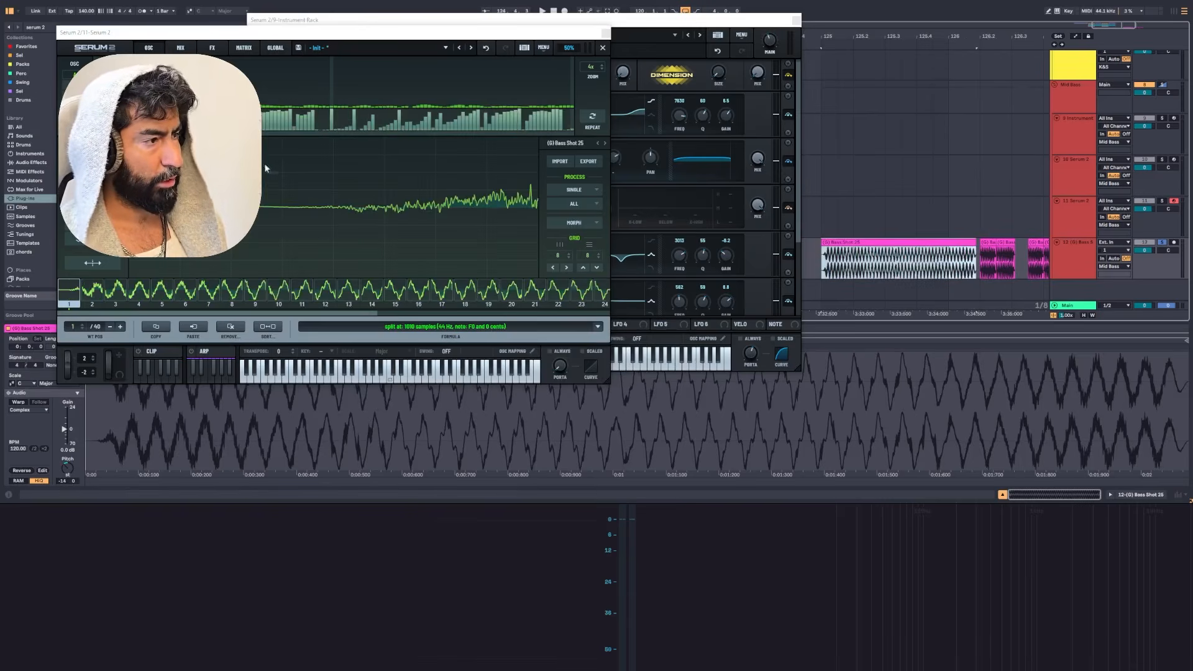
pyautogui.click(603, 47)
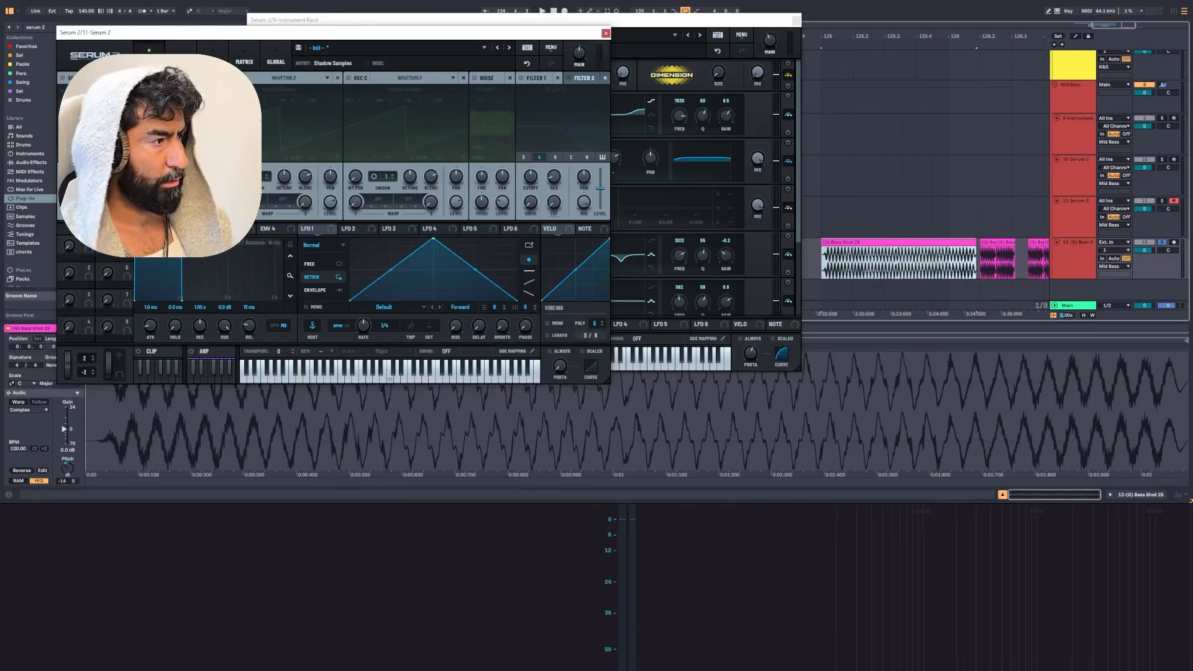
pyautogui.click(1160, 202)
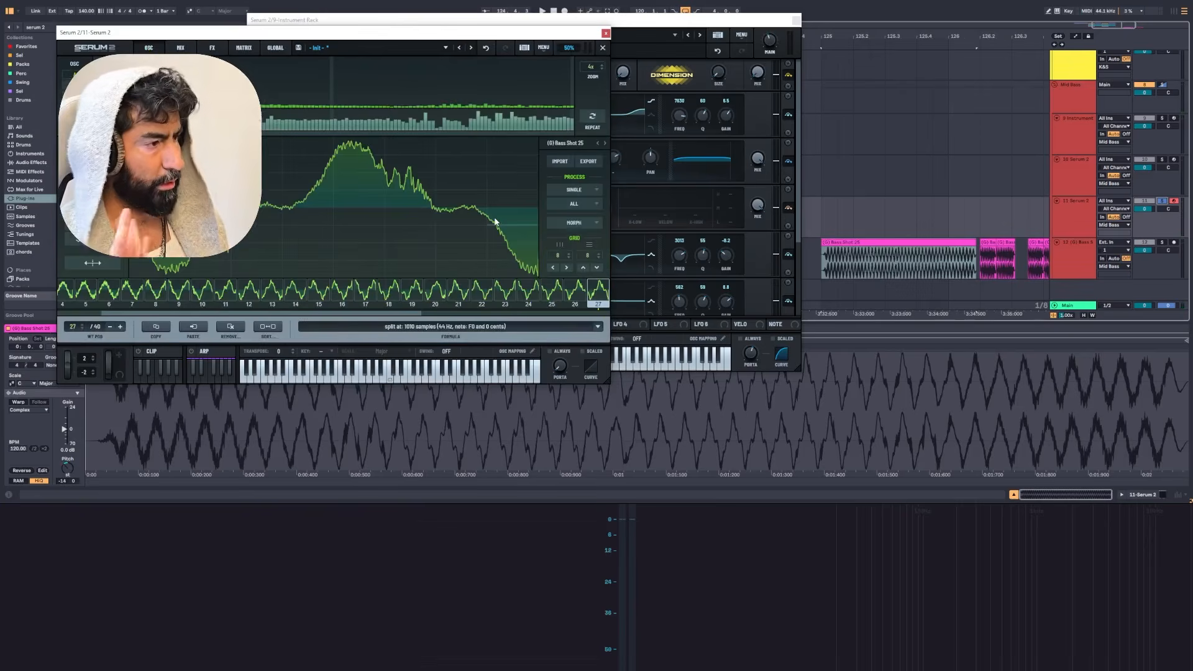
# Apply Remove DC Offset and Normalize Each (Gained Separately) to all frames of the Bass Shot 25 wavetable
pyautogui.click(594, 205)
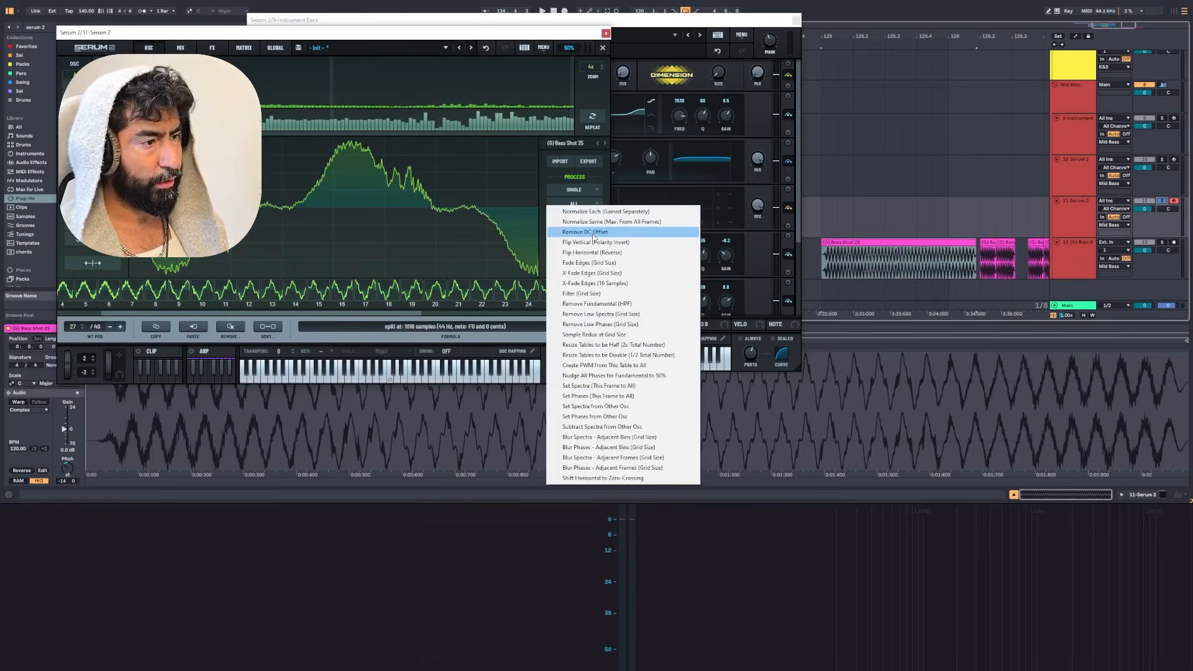
pyautogui.click(594, 233)
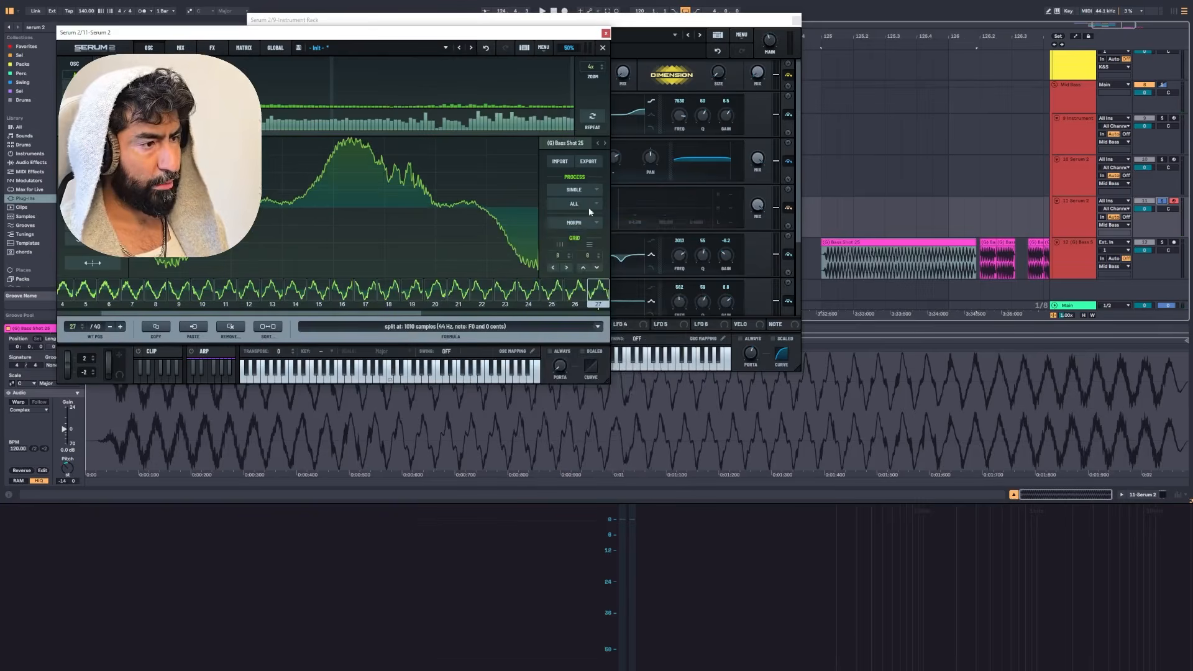
pyautogui.click(569, 204)
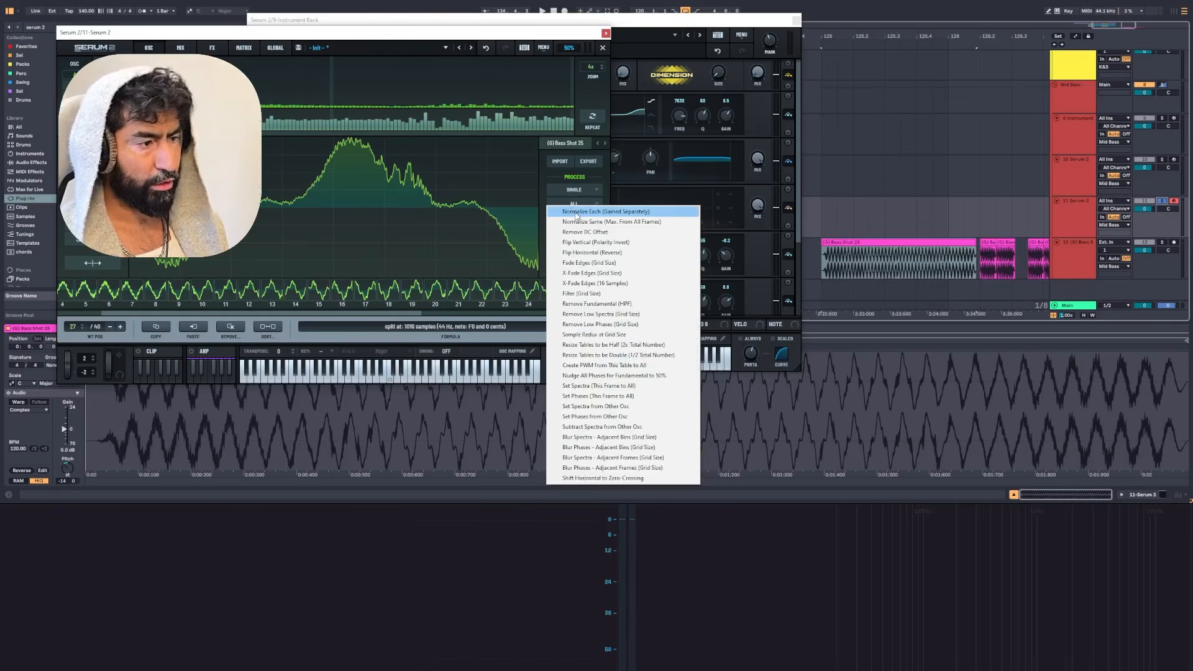
pyautogui.click(576, 215)
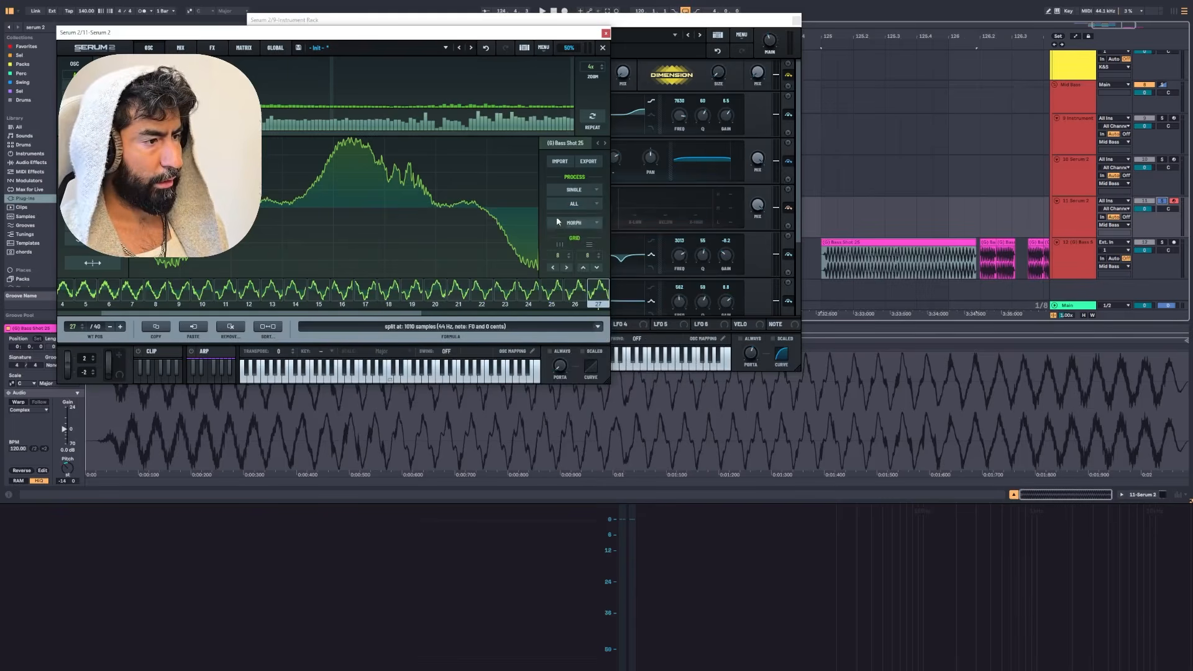
# Apply Morph - Crossfade to the Bass Shot 25 wavetable, then close the wavetable editor and raise the synth's main volume
pyautogui.click(569, 222)
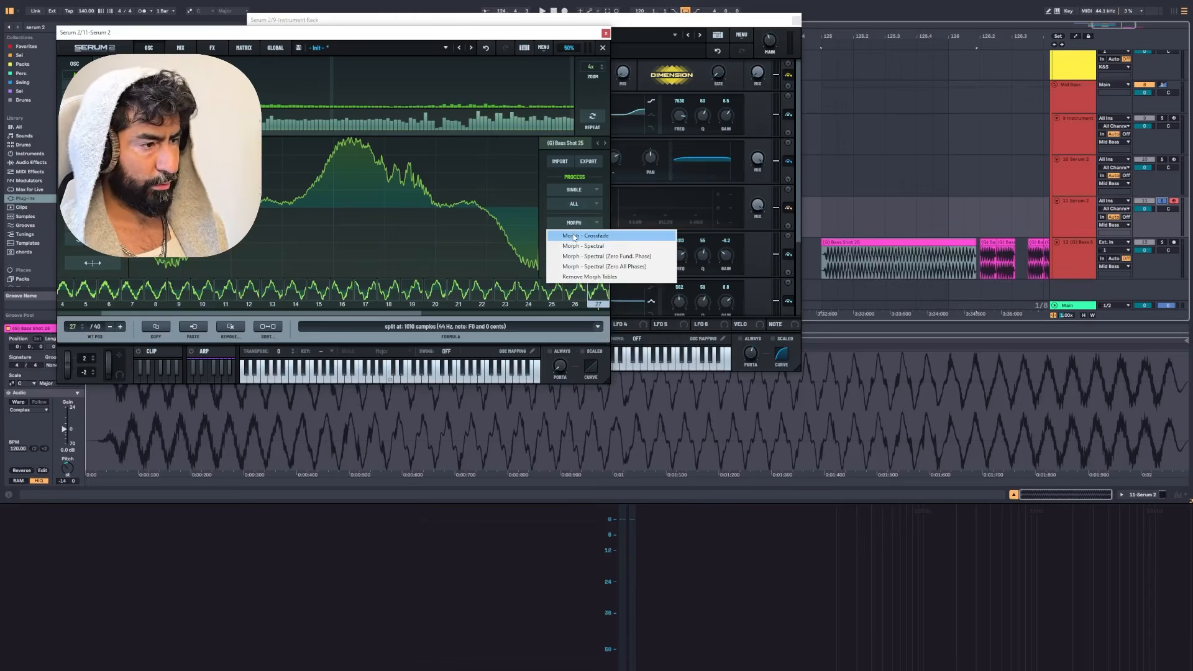
pyautogui.click(574, 236)
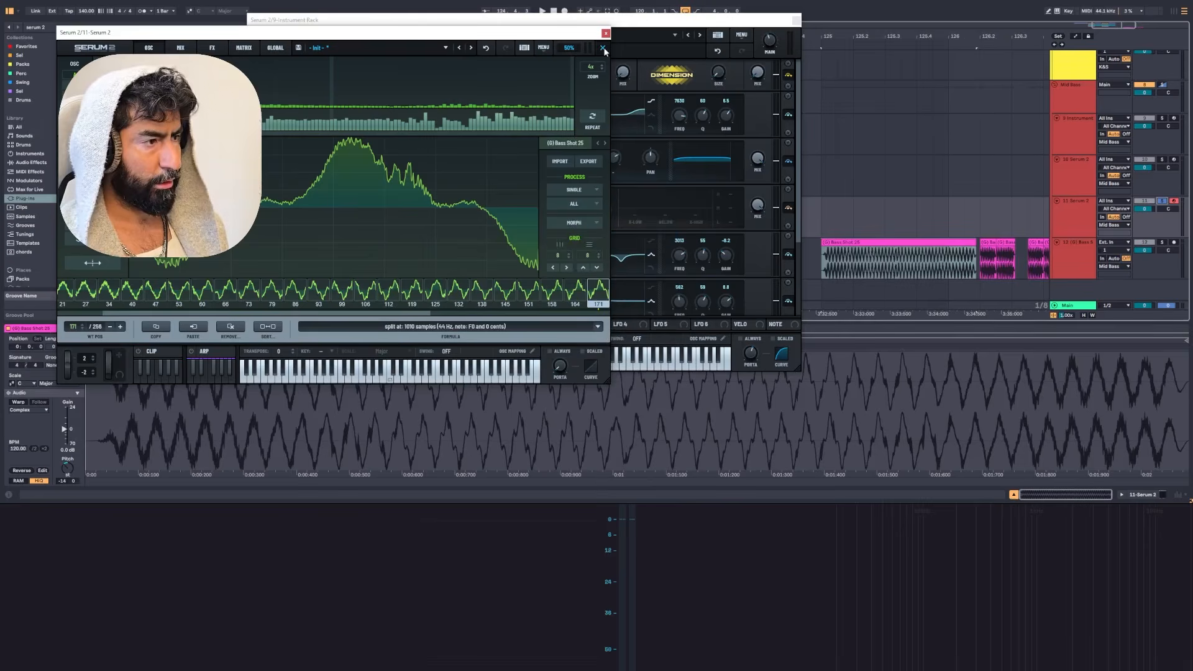
pyautogui.click(602, 47)
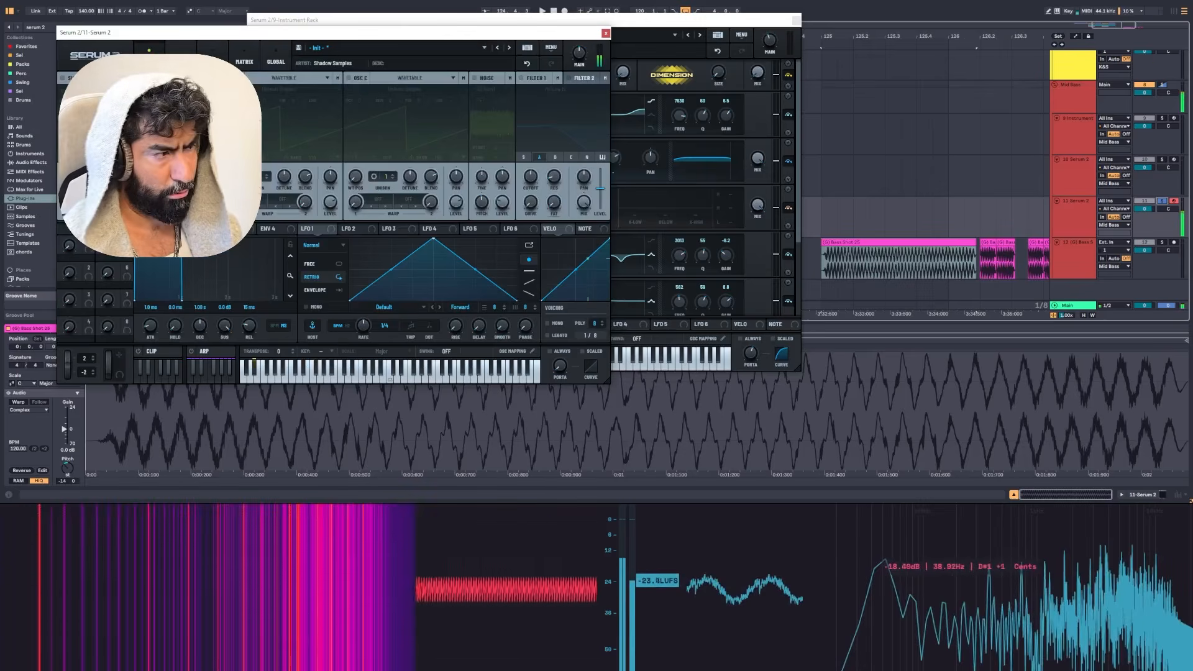
pyautogui.moveTo(579, 54); pyautogui.dragTo(588, 35)
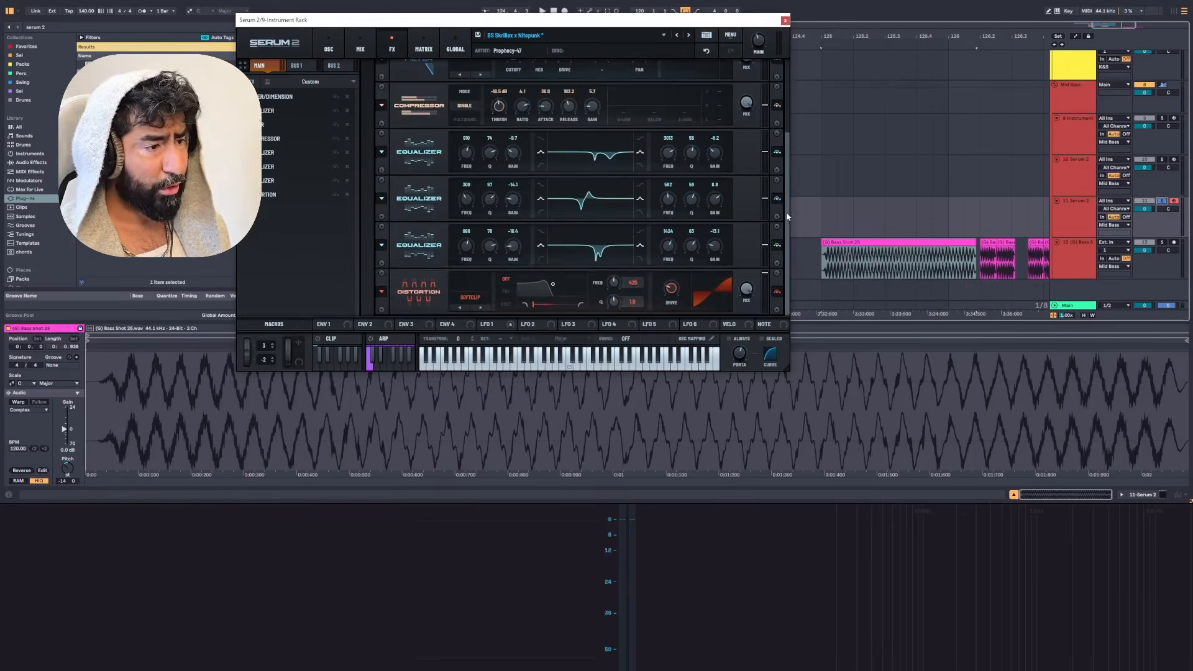
# Examine the effects chain and oscillator settings of the BS Skrillex x Nitepunk preset in the Instrument Rack's Serum 2, and close its window
pyautogui.scroll(5, 501, 105)
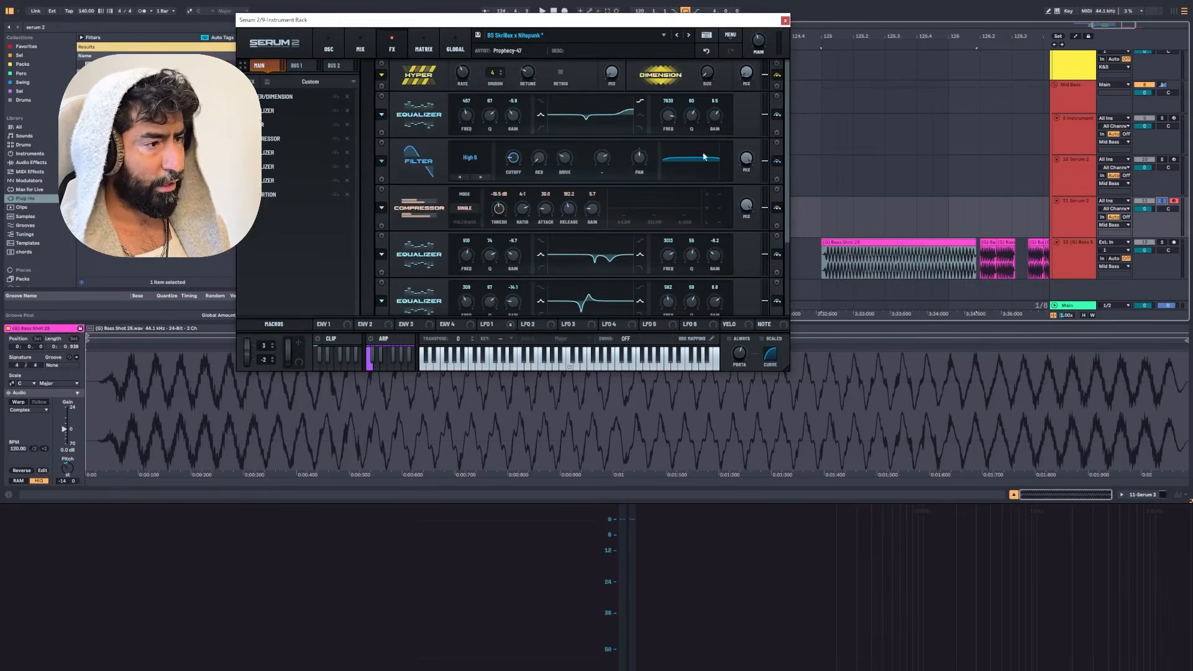
pyautogui.moveTo(787, 148); pyautogui.dragTo(788, 246)
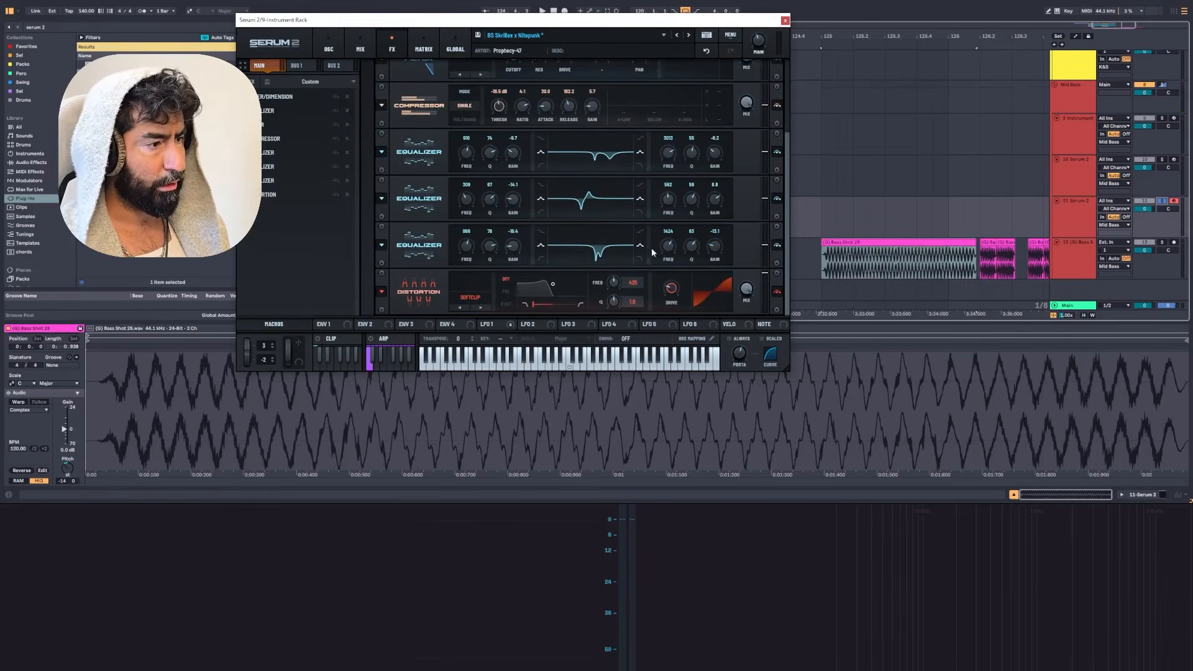
pyautogui.click(326, 49)
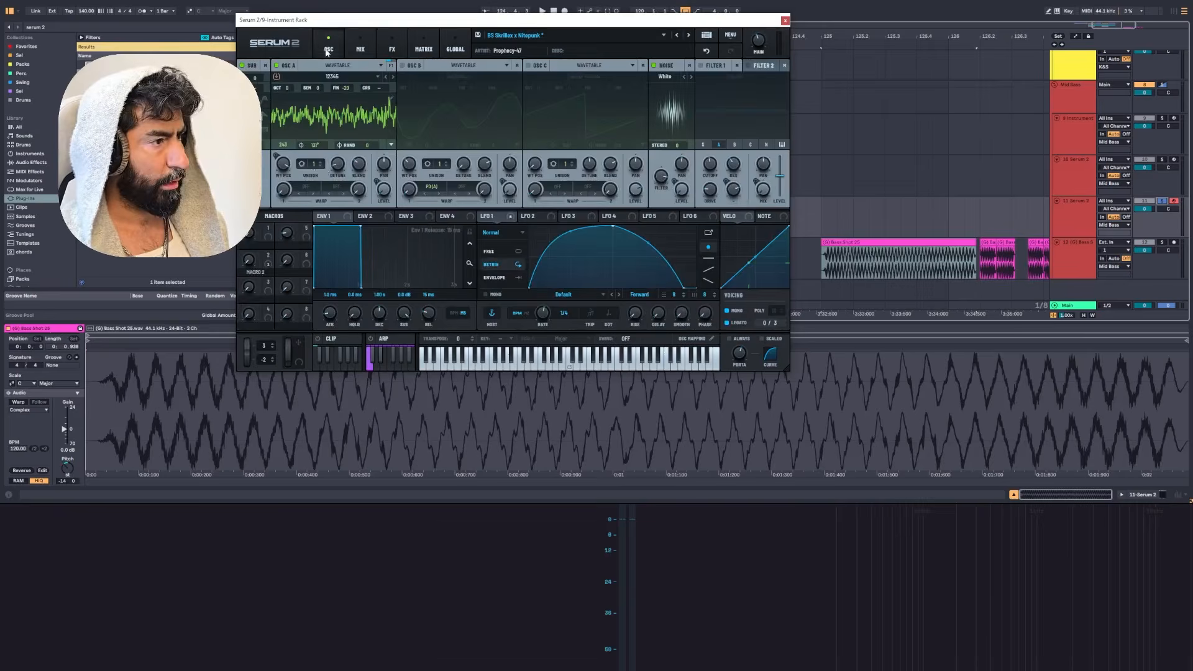
pyautogui.click(785, 21)
# Show the device chain of the 9 Instrument Rack track, then solo and arm the track
pyautogui.press('Up')
pyautogui.press('Up')
pyautogui.press('Up')
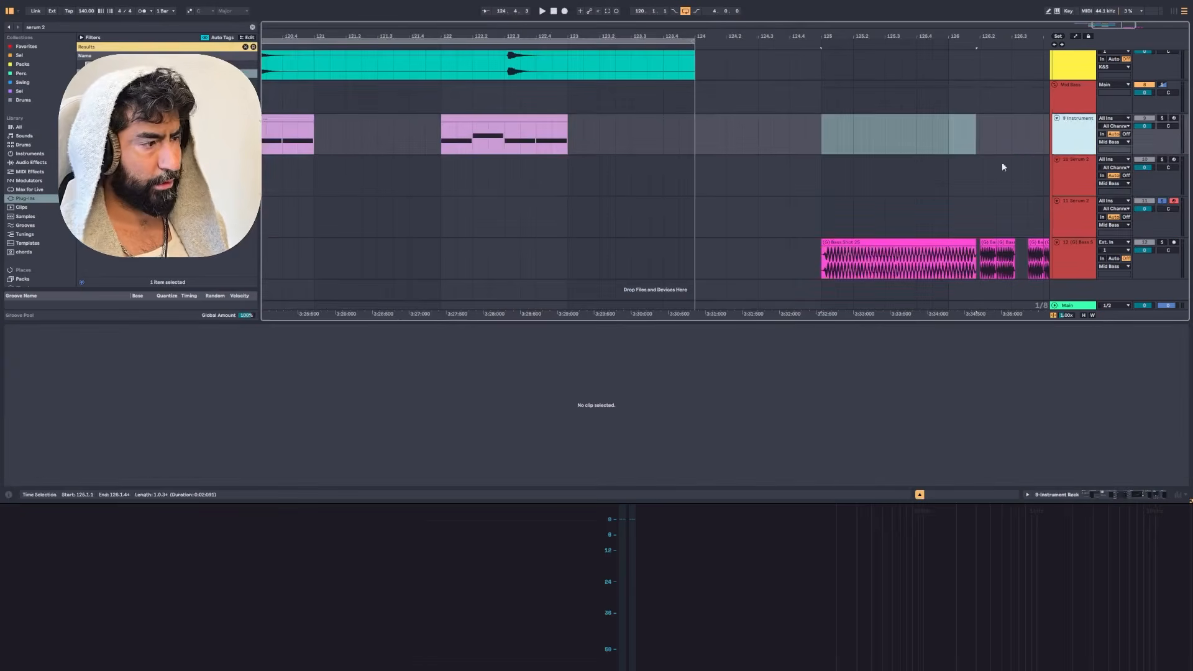
pyautogui.hotkey('shift', 'Tab')
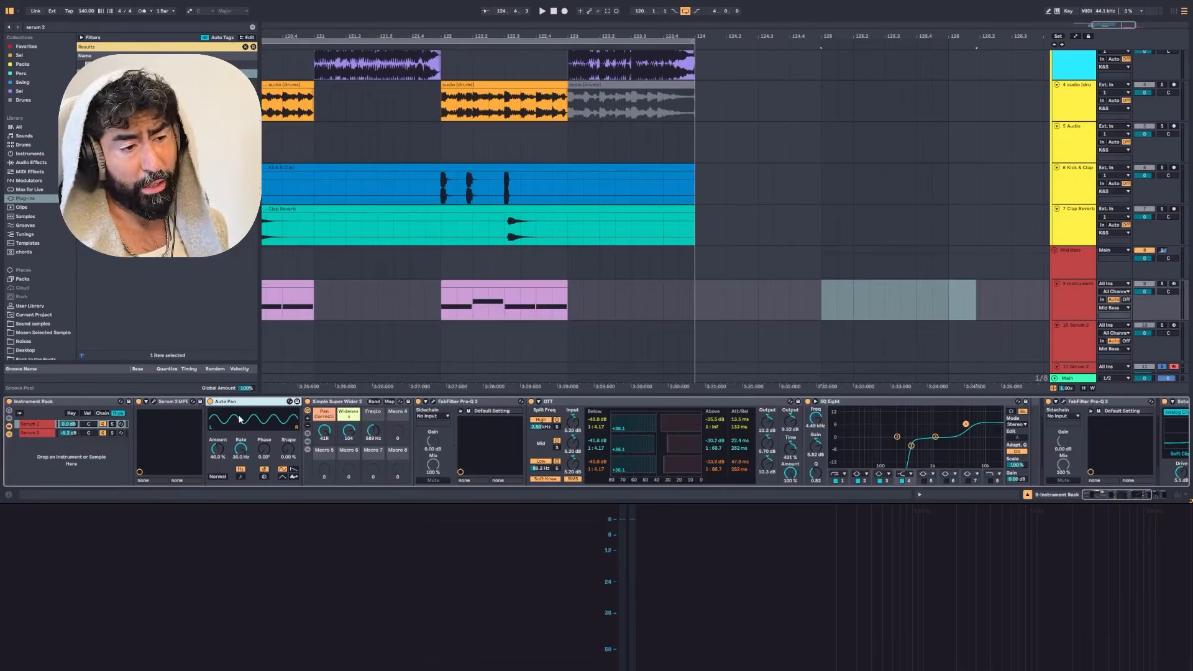
pyautogui.click(1068, 301)
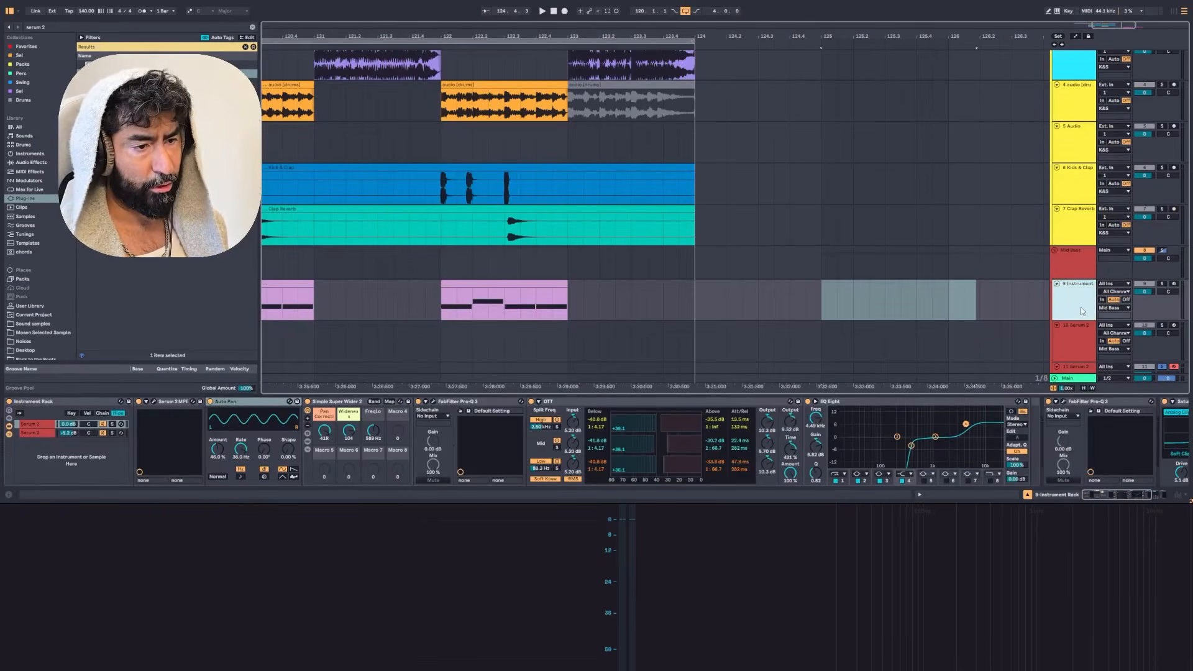
pyautogui.click(1162, 284)
pyautogui.click(1174, 284)
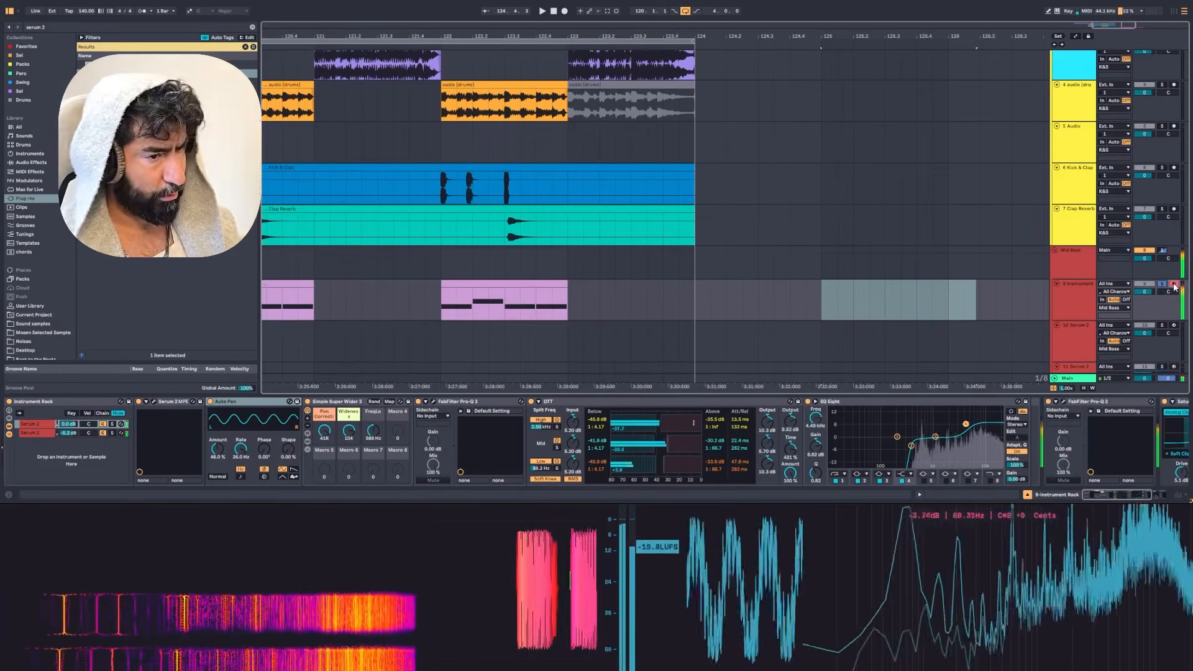
# Bypass and re-enable Auto Pan on the first Serum 2 chain, and inspect the widener and the Pro-Q 3 curve after it
pyautogui.click(210, 402)
pyautogui.click(210, 402)
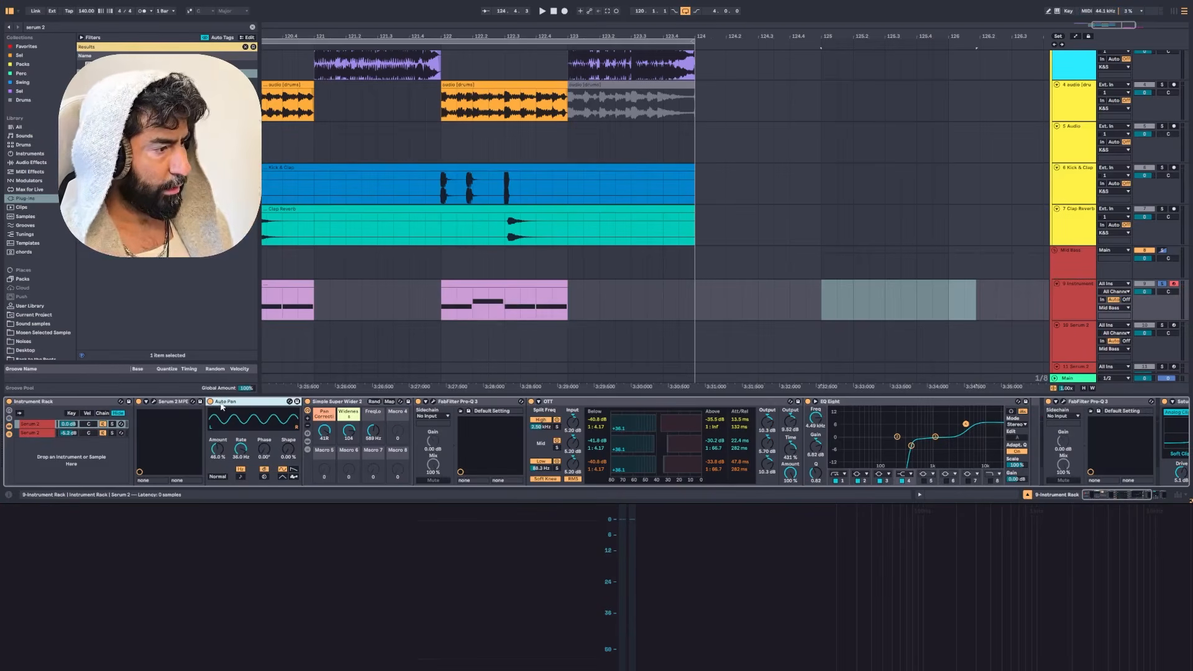
pyautogui.click(342, 404)
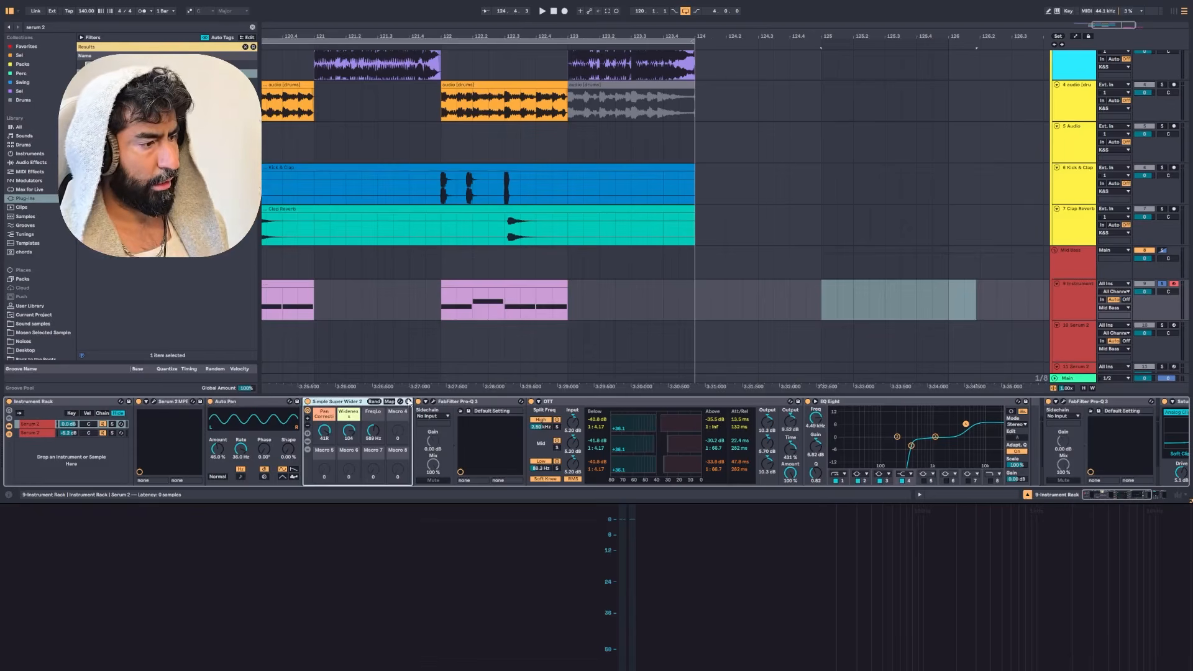
pyautogui.click(434, 401)
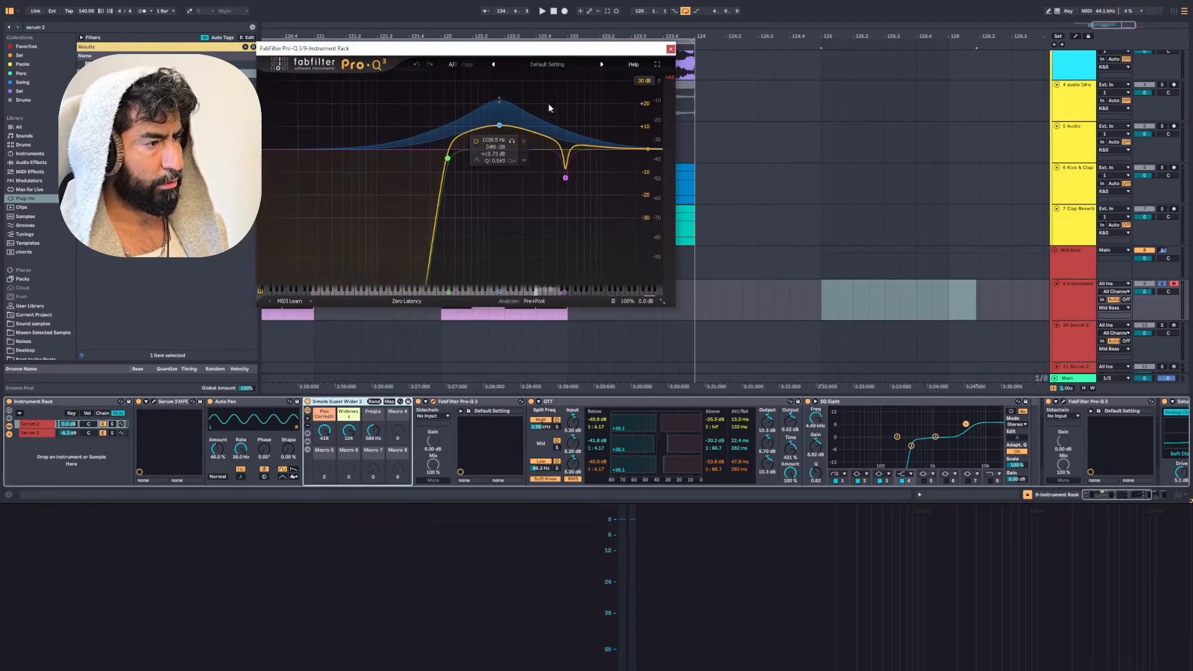
pyautogui.moveTo(448, 157)
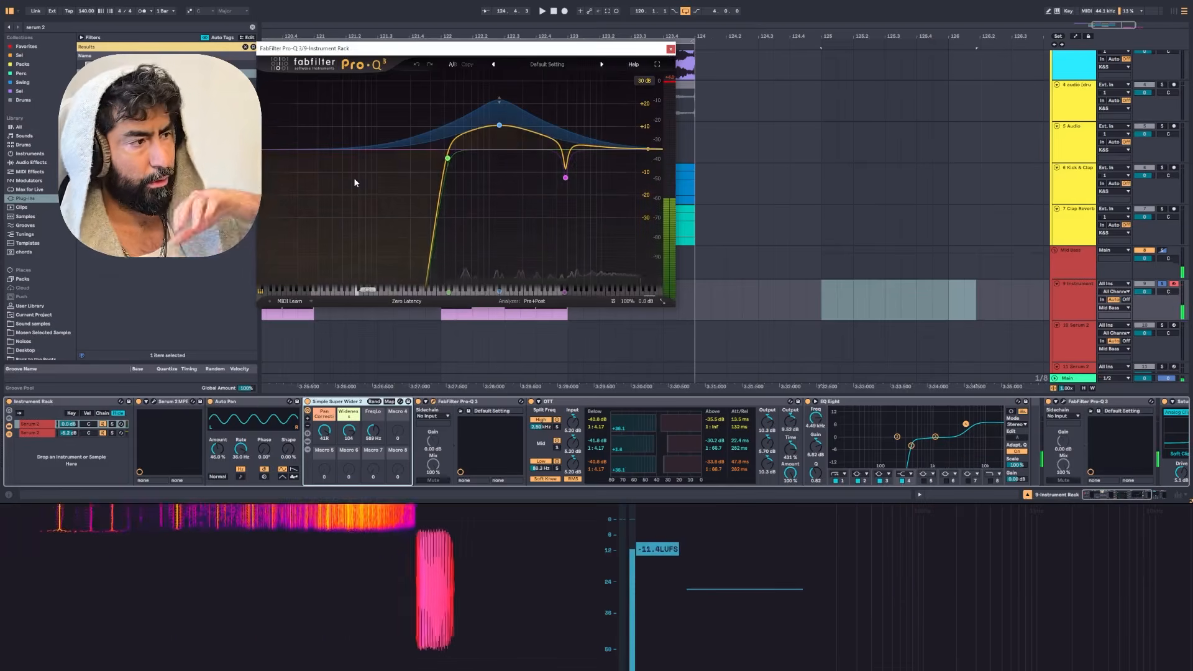
# Audition the rack's second Serum 2 chain in solo, and unsolo it again
pyautogui.click(34, 433)
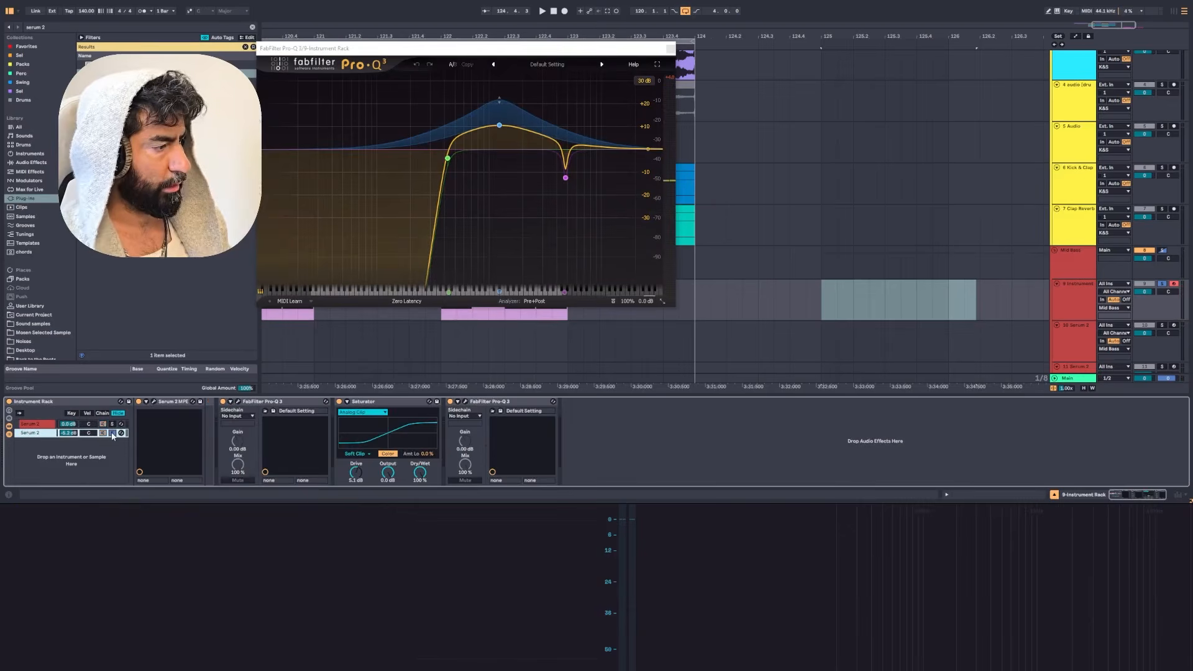
pyautogui.click(112, 433)
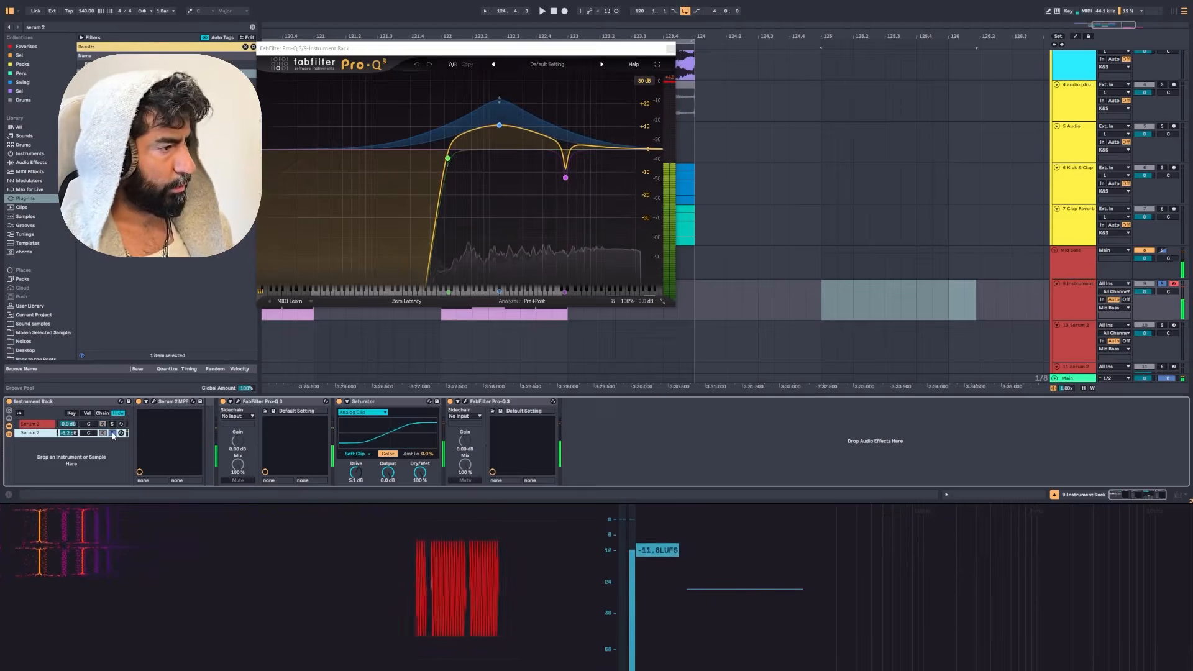
pyautogui.click(112, 433)
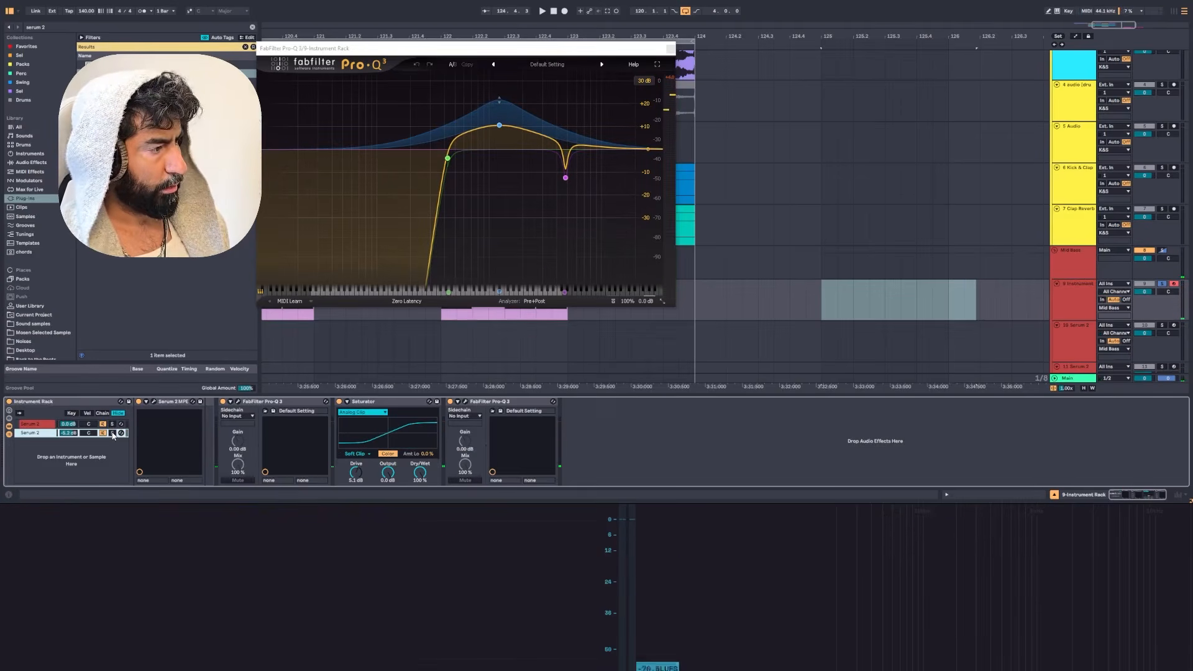
# Examine the OTT, EQ Eight and remaining Pro-Q 3 devices on the first Serum 2 chain, closing the two additional Pro-Q 3 windows
pyautogui.click(29, 424)
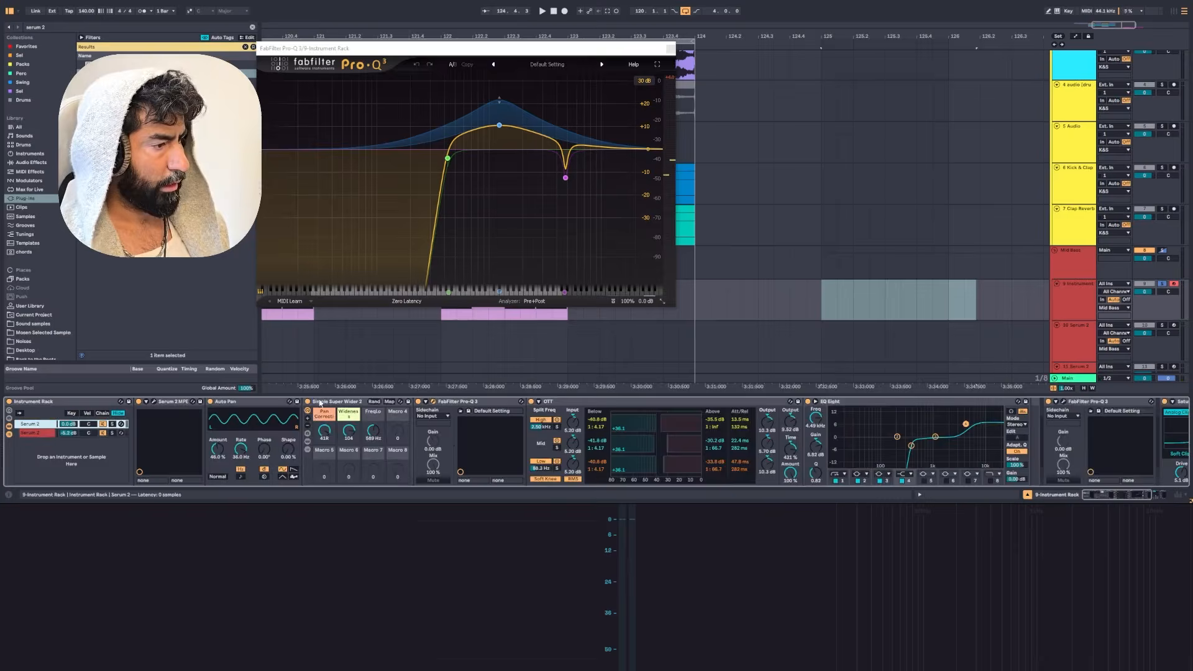
pyautogui.click(602, 402)
pyautogui.click(967, 402)
pyautogui.moveTo(1030, 451); pyautogui.dragTo(714, 442)
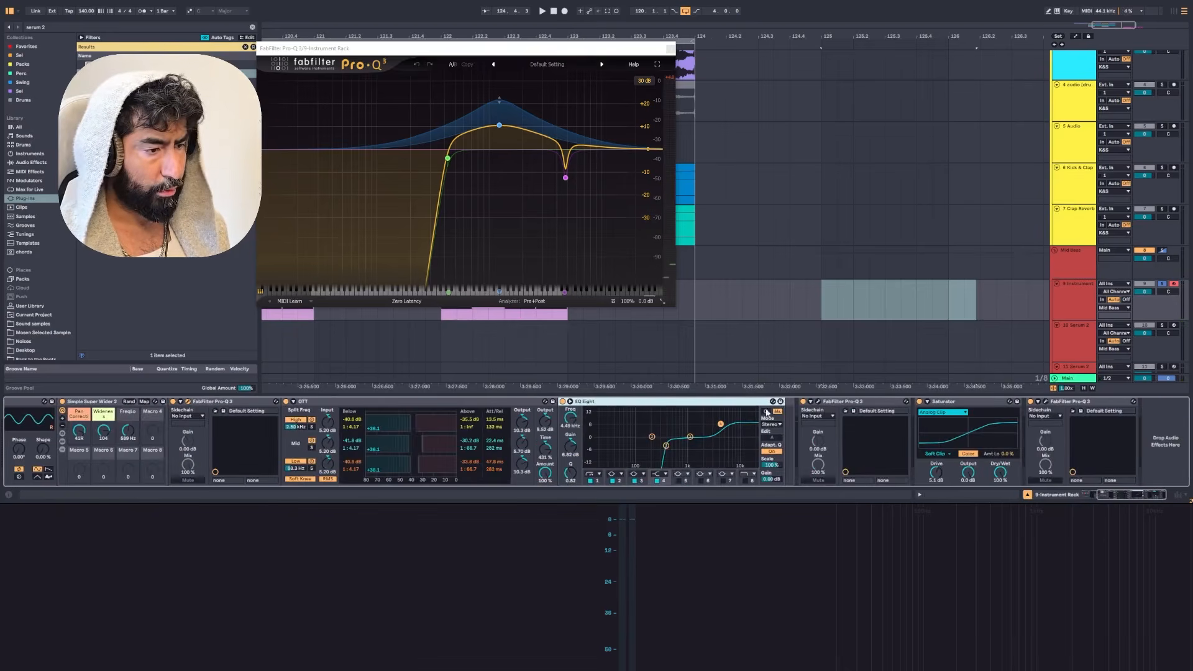
pyautogui.click(818, 402)
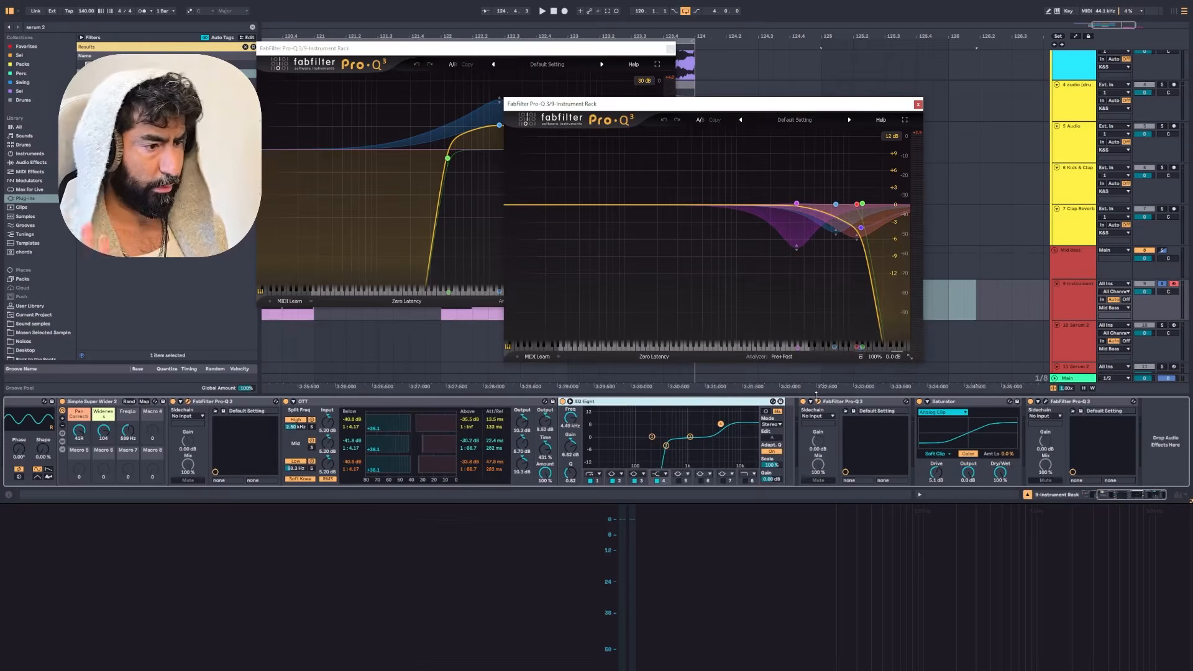
pyautogui.press('space')
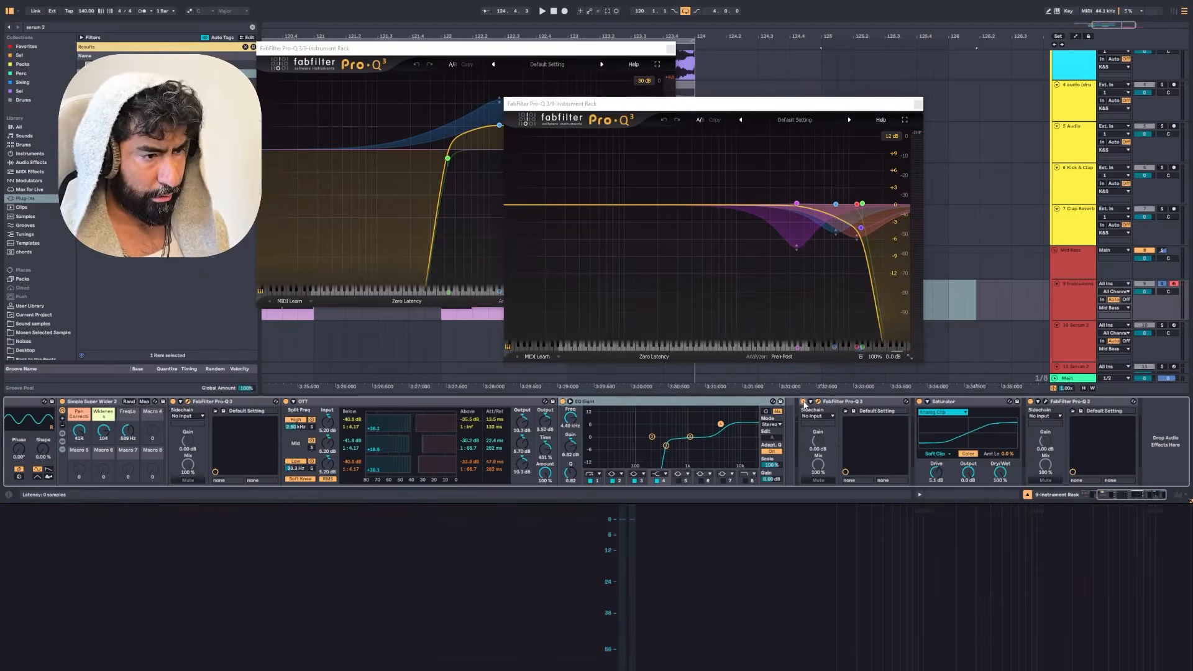
pyautogui.click(1045, 402)
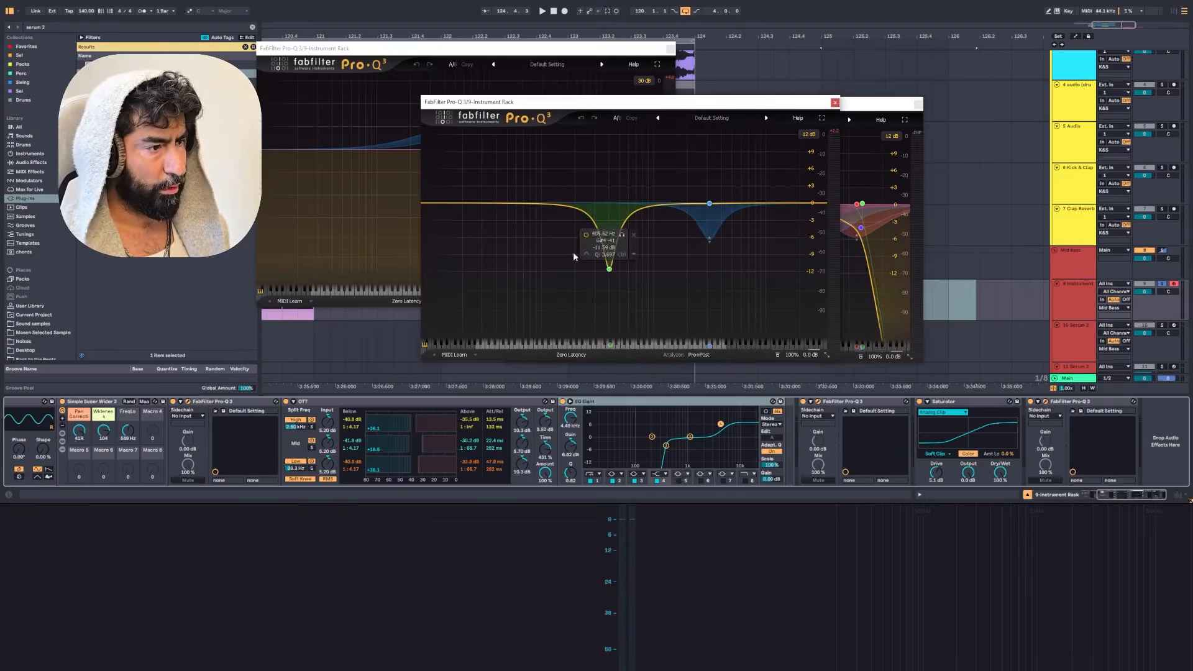
pyautogui.click(834, 102)
pyautogui.click(918, 104)
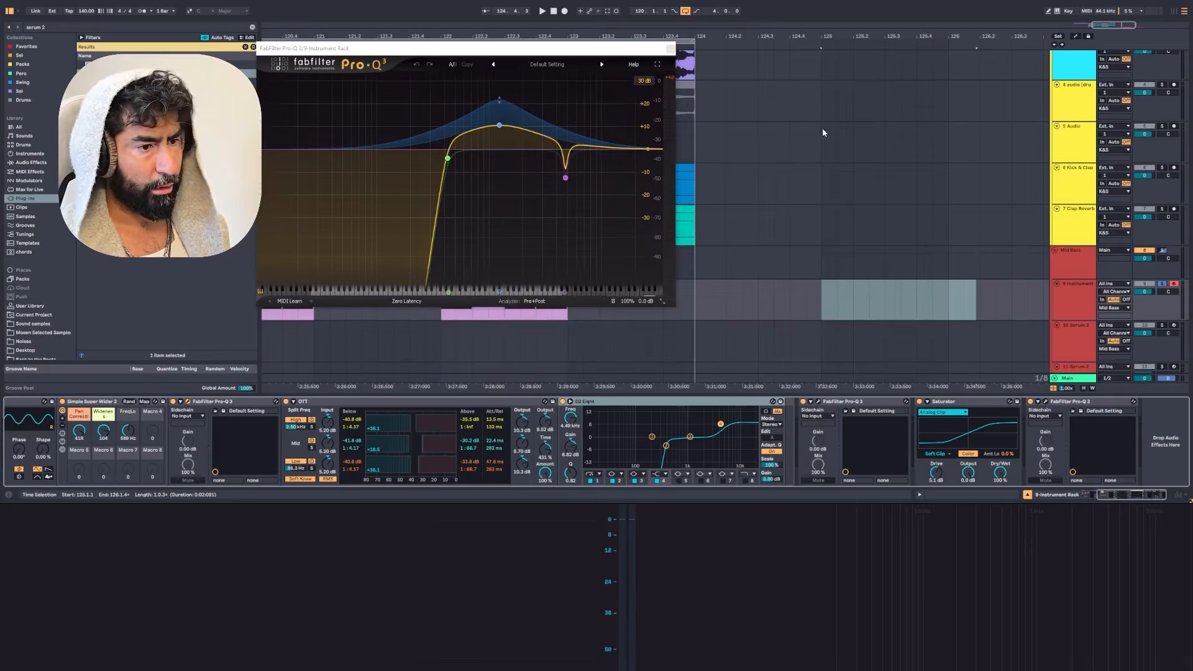
# Place the insert marker at 120.1.1, at the start of the MIDI clip on the Instrument Rack track
pyautogui.hscroll(-10, 769, 283)
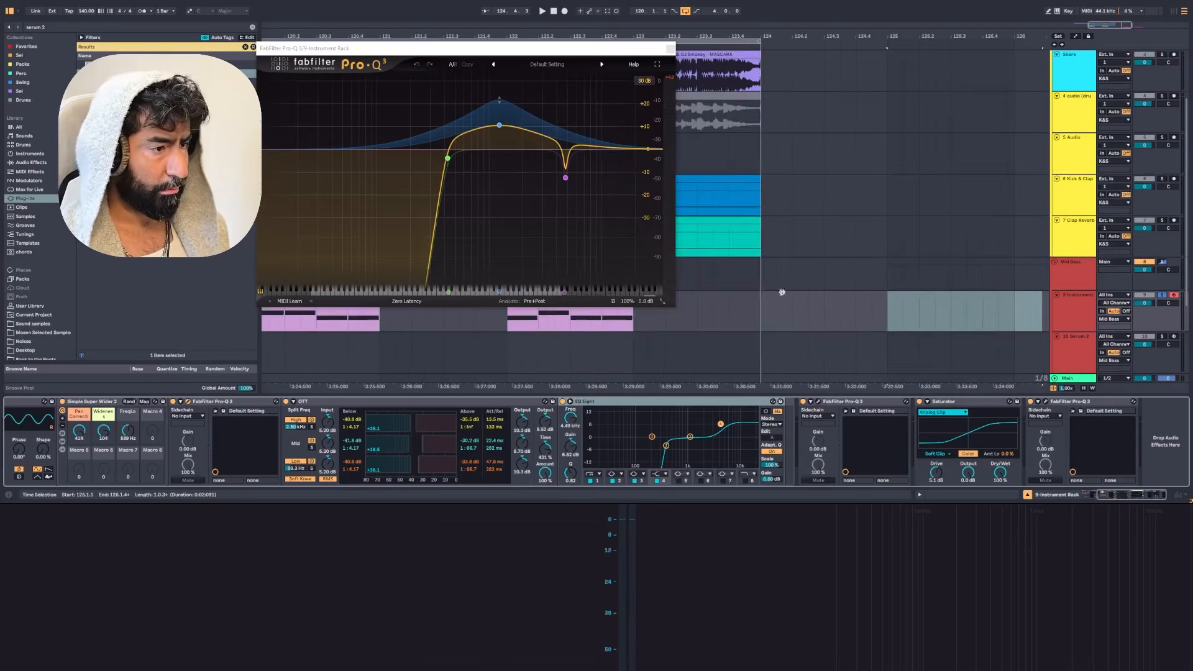
pyautogui.hscroll(-5, 781, 294)
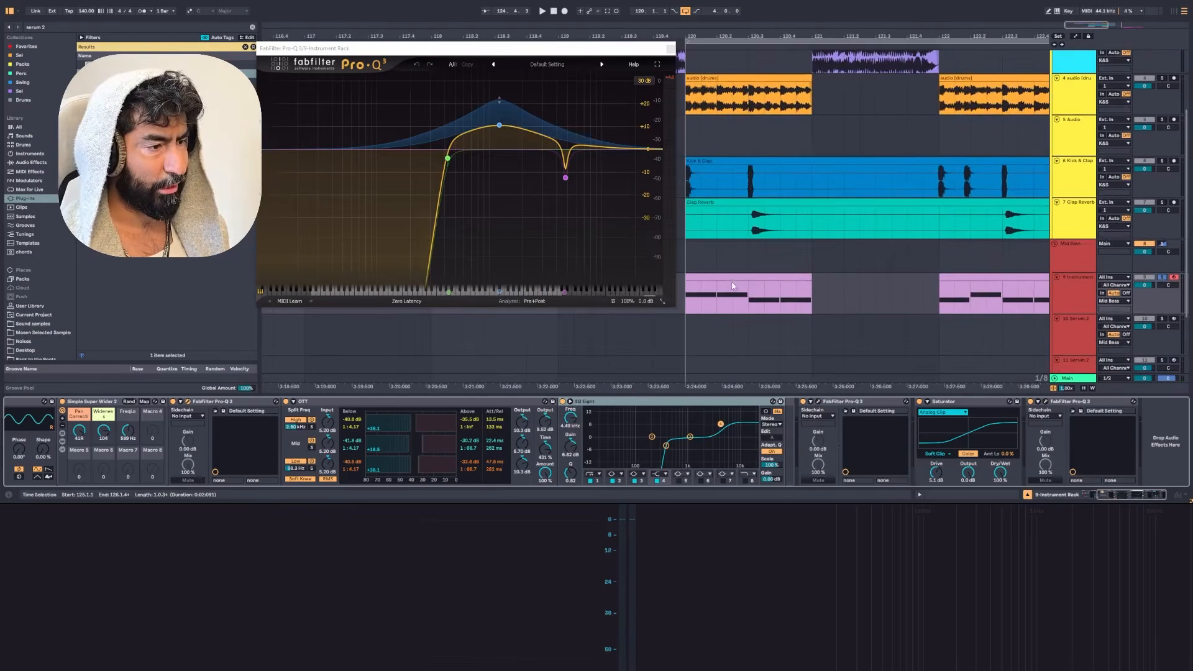
pyautogui.click(687, 305)
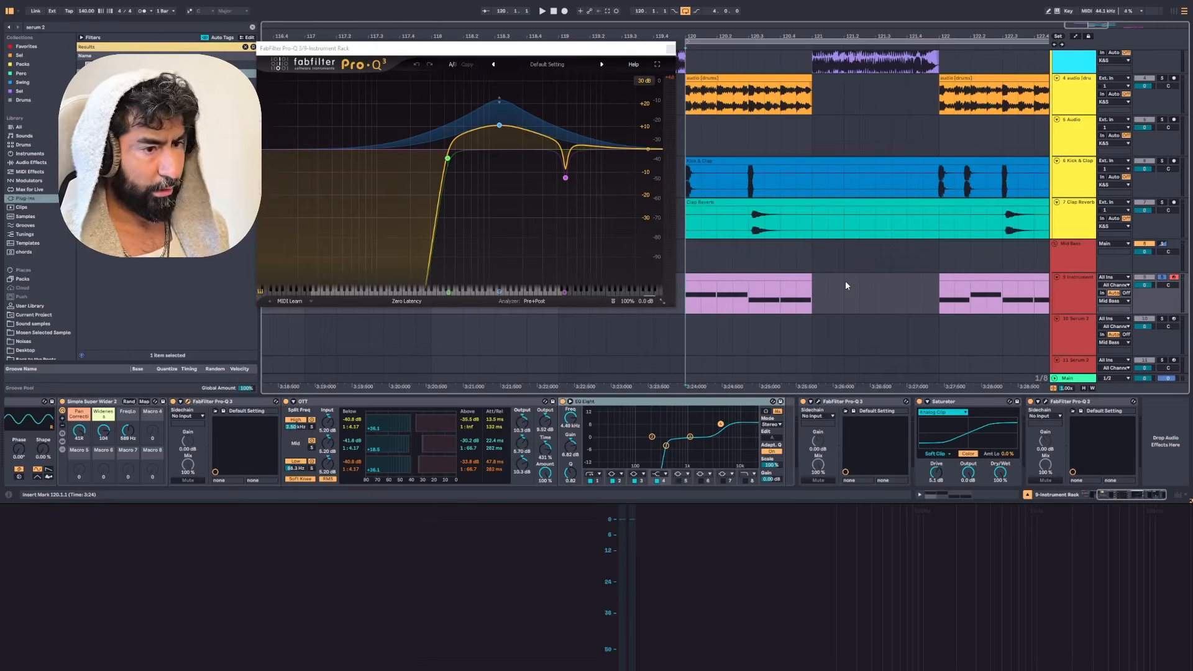
pyautogui.hscroll(-1, 691, 301)
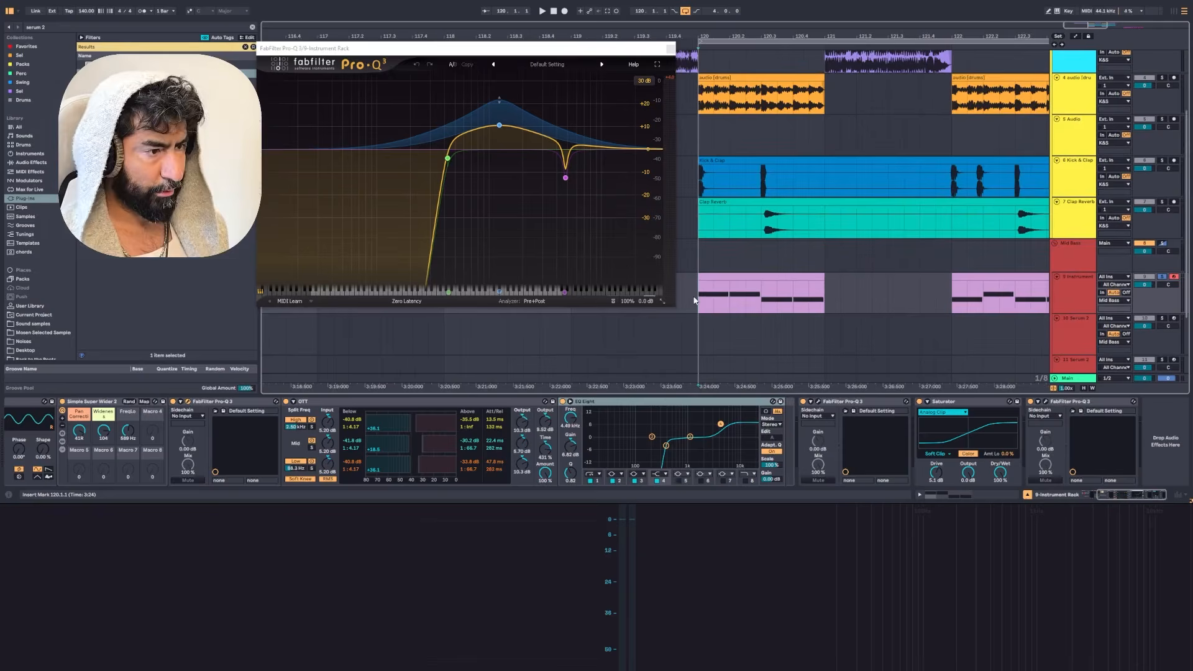